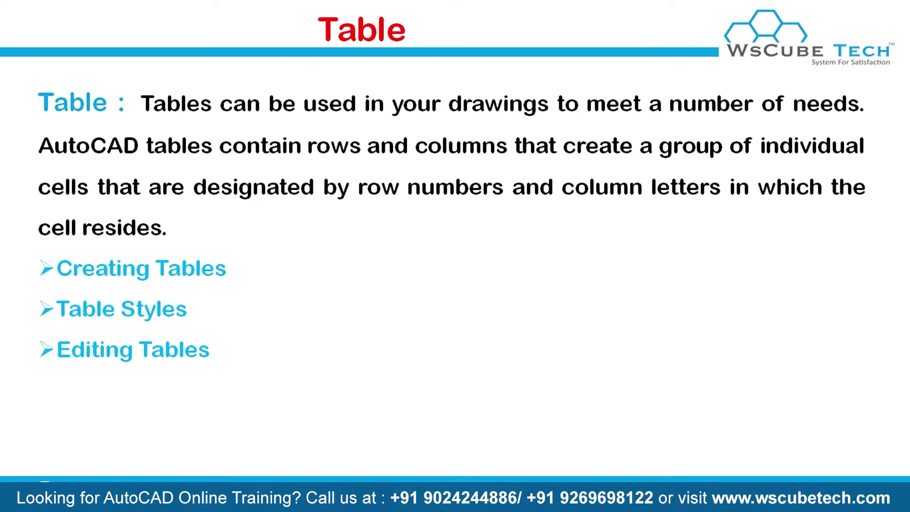
- Advance the slideshow to the 'Creating Tables' slide explaining the TB shortcut
key(Right)
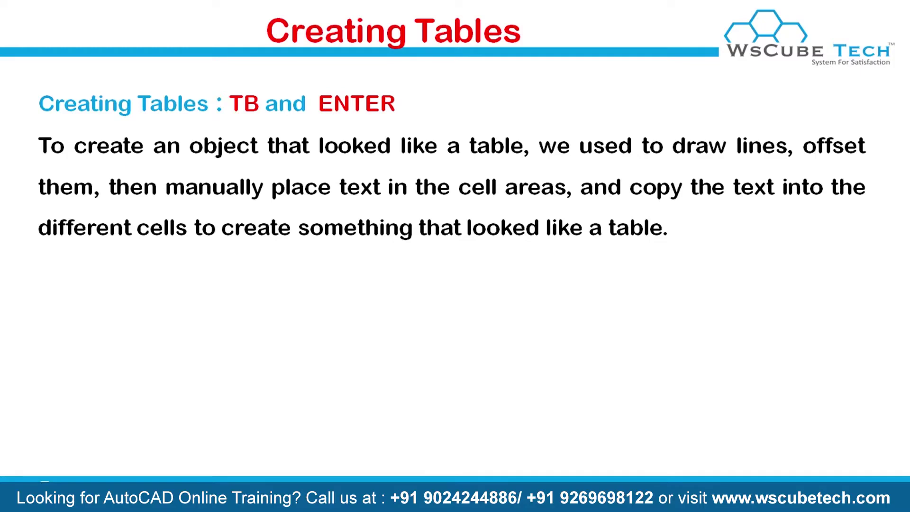
- Switch to AutoCAD, preview the Annotation Table tool, then open Insert Table with TB
key(alt+Tab)
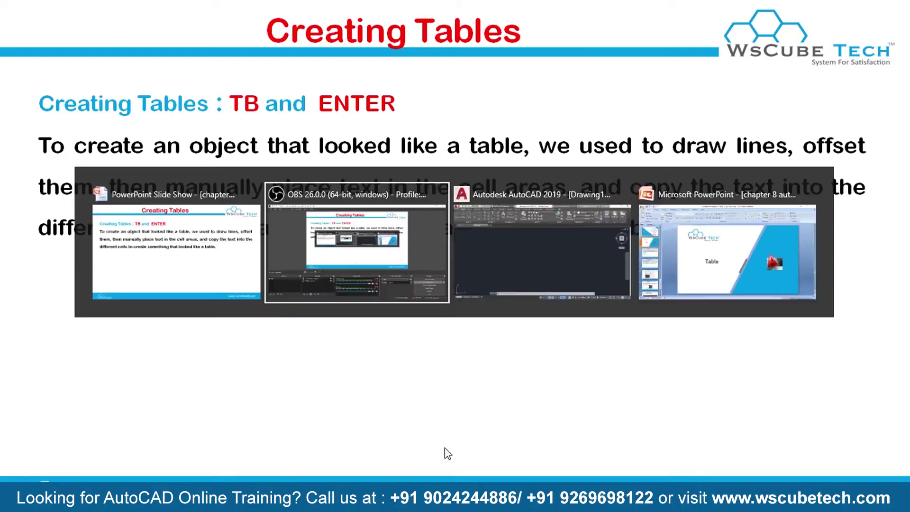
key(alt+Tab)
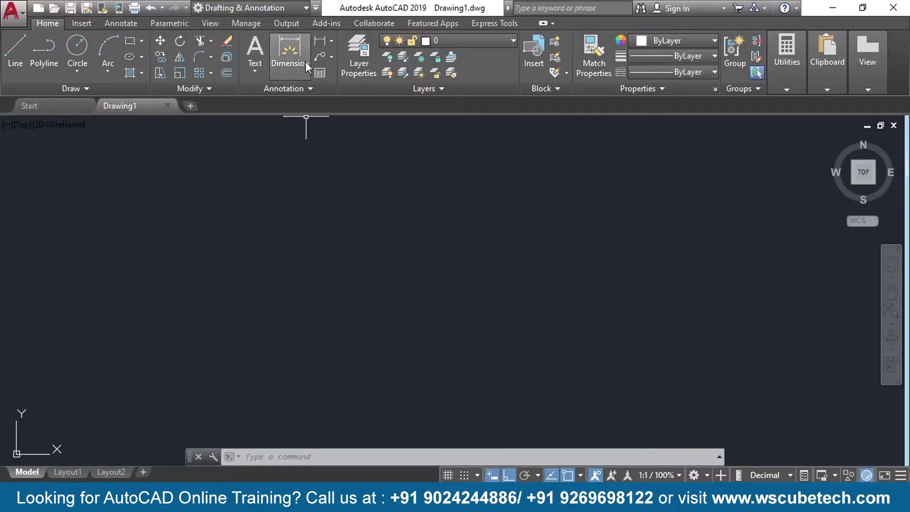
click(309, 88)
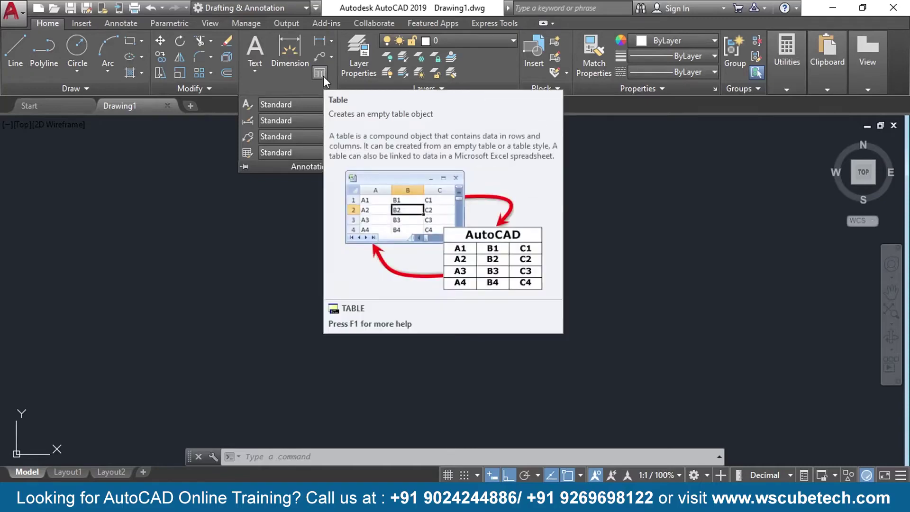
click(320, 71)
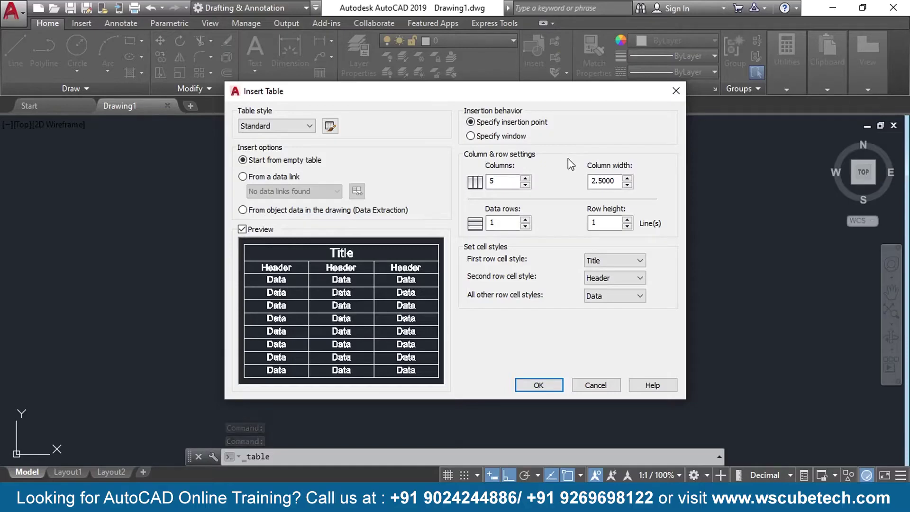
click(679, 91)
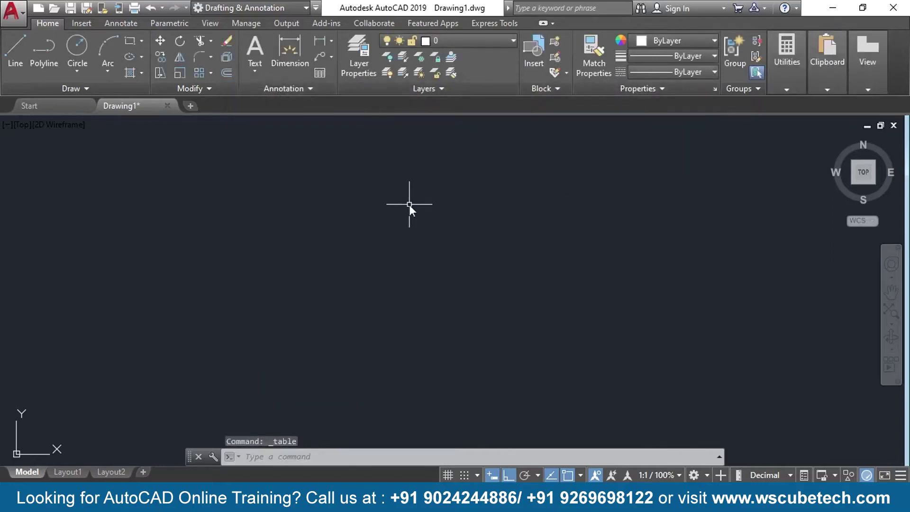
text(tb)
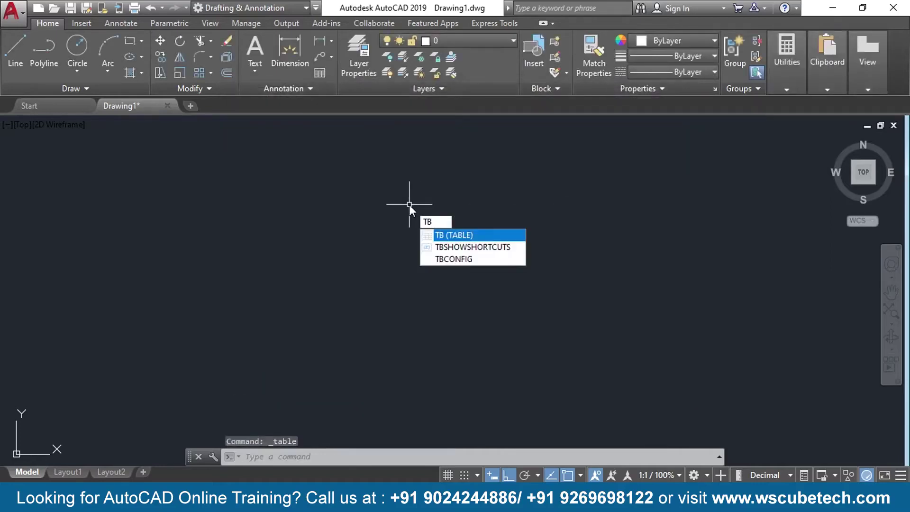
key(Return)
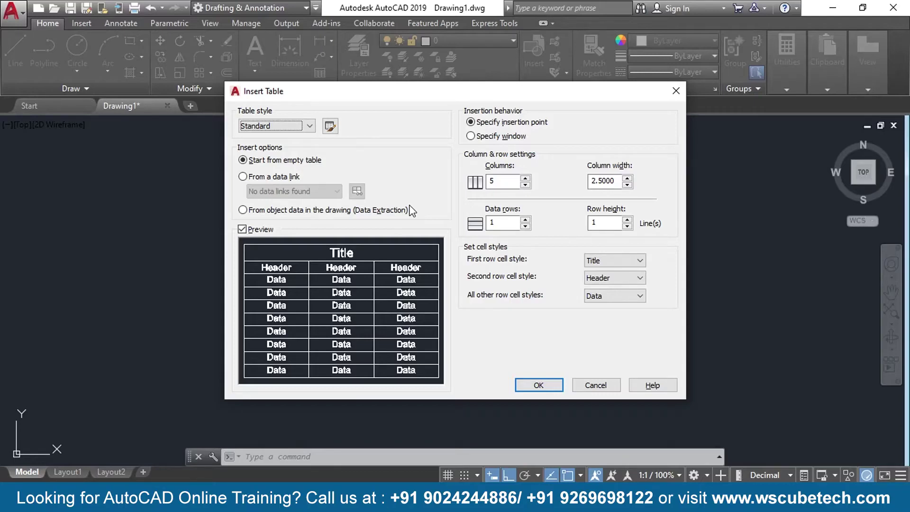
- Check the table style list, keep Standard, and open the Table Style manager
click(281, 124)
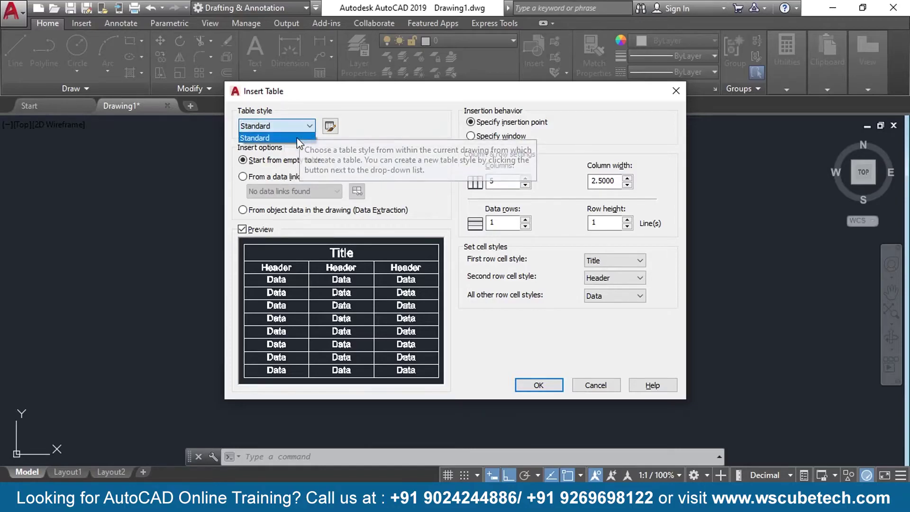
click(336, 131)
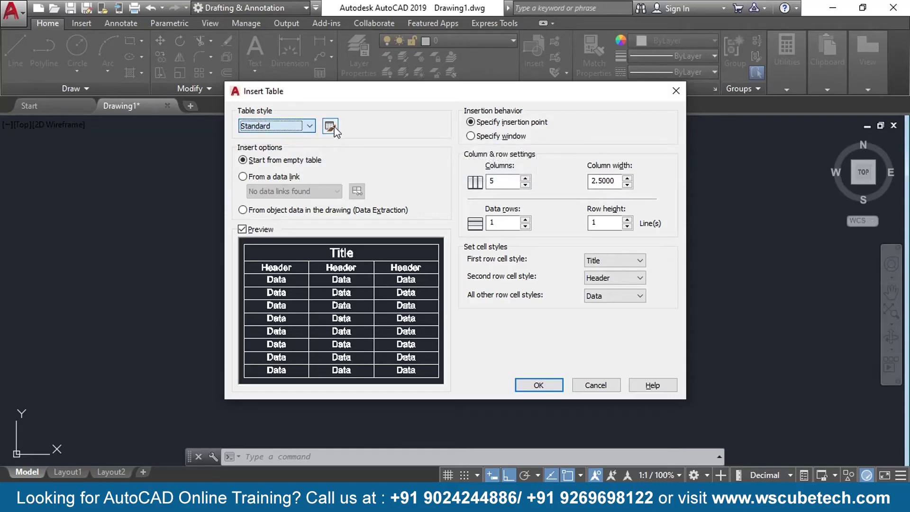
click(330, 127)
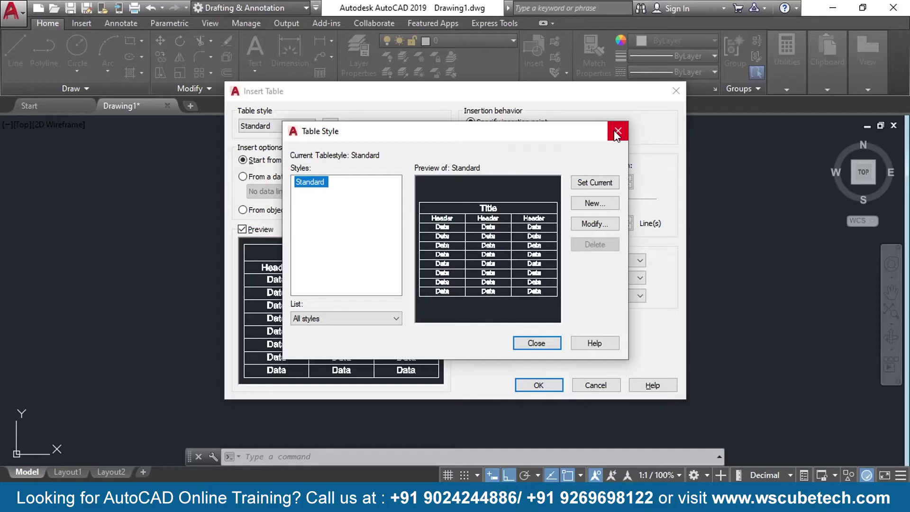
- Close the Table Style manager to return to the Insert Table dialog
click(615, 131)
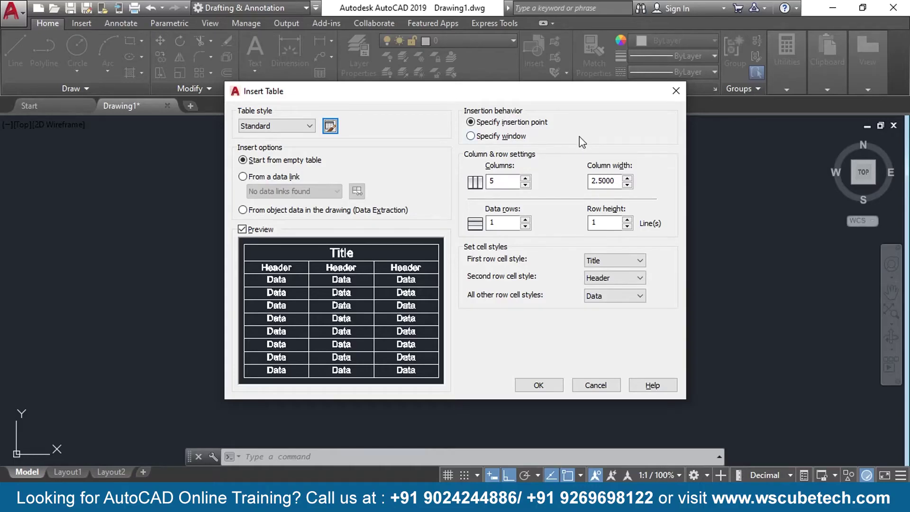
mouse_move(526, 182)
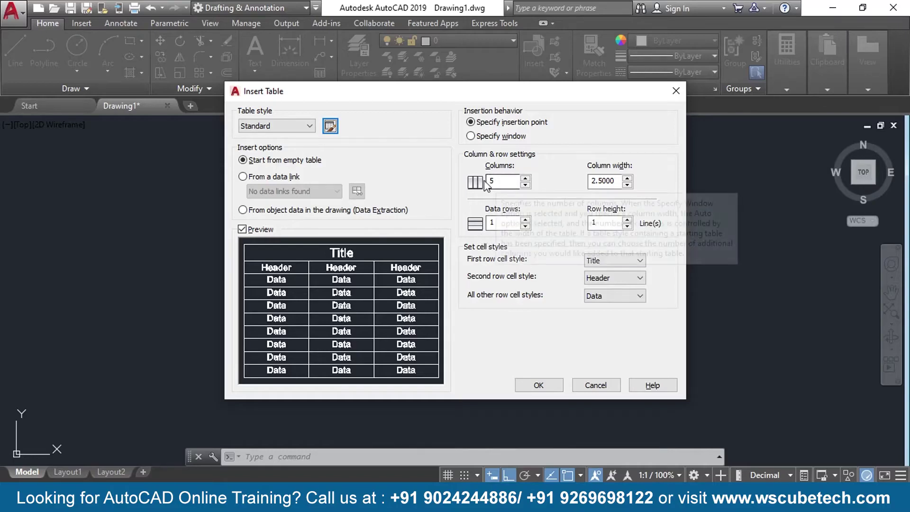
- Set the Insert Table columns to 3 and data rows to 3
click(525, 180)
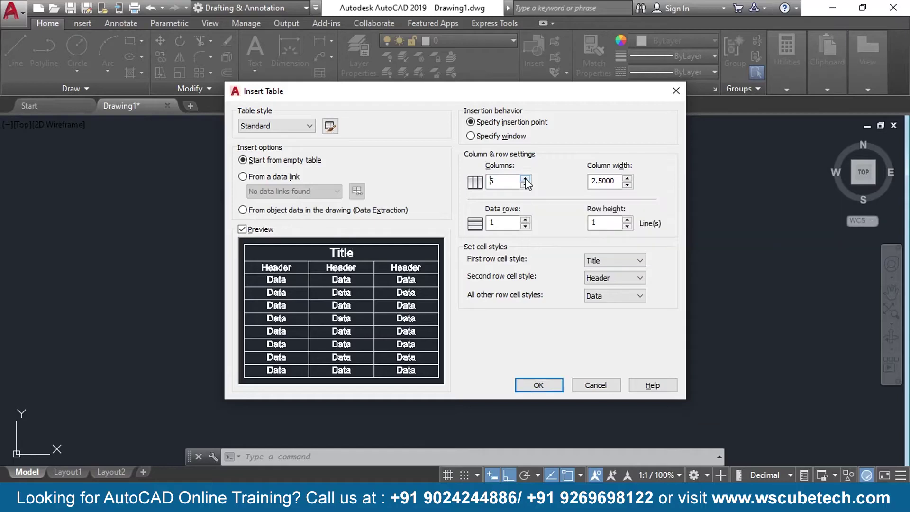
click(526, 186)
click(525, 186)
click(525, 221)
click(525, 226)
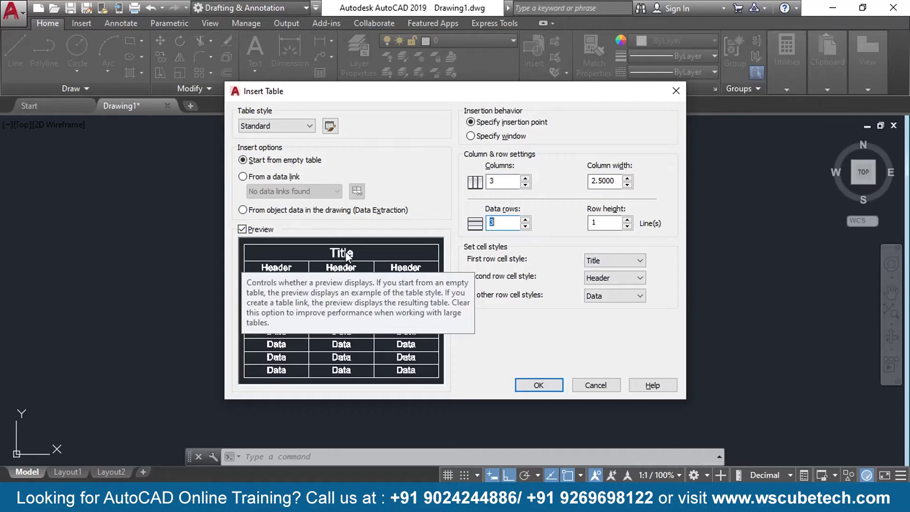
click(634, 261)
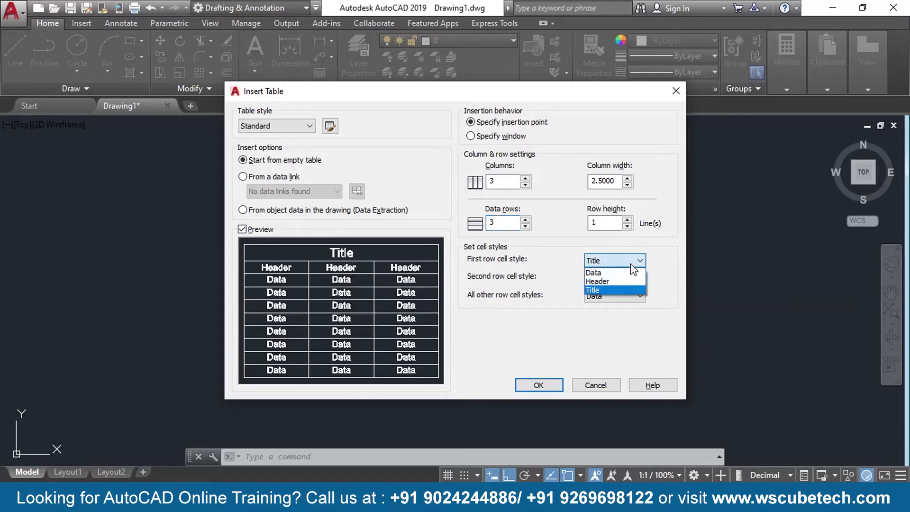
click(610, 273)
click(624, 261)
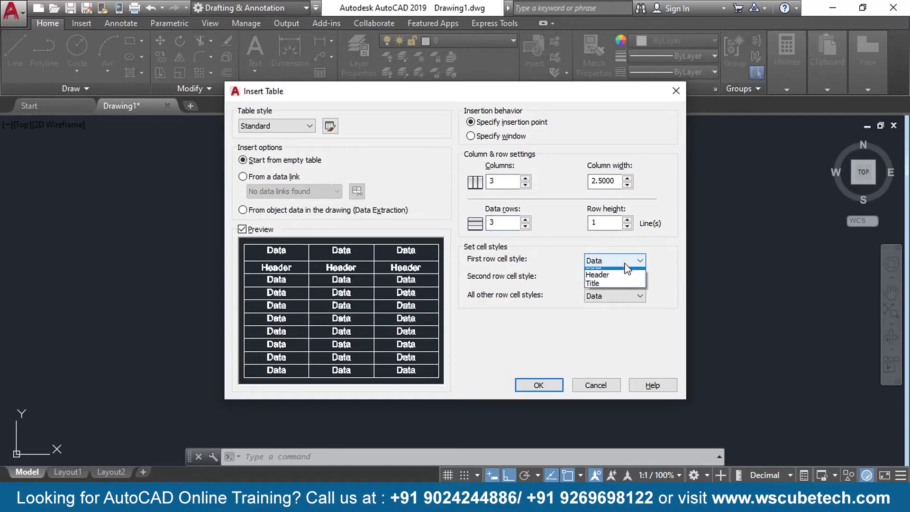
click(614, 284)
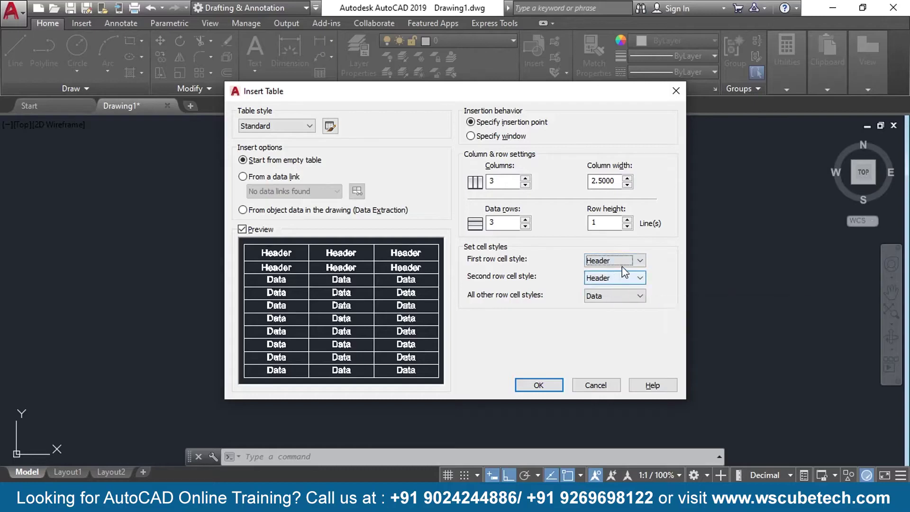
click(636, 260)
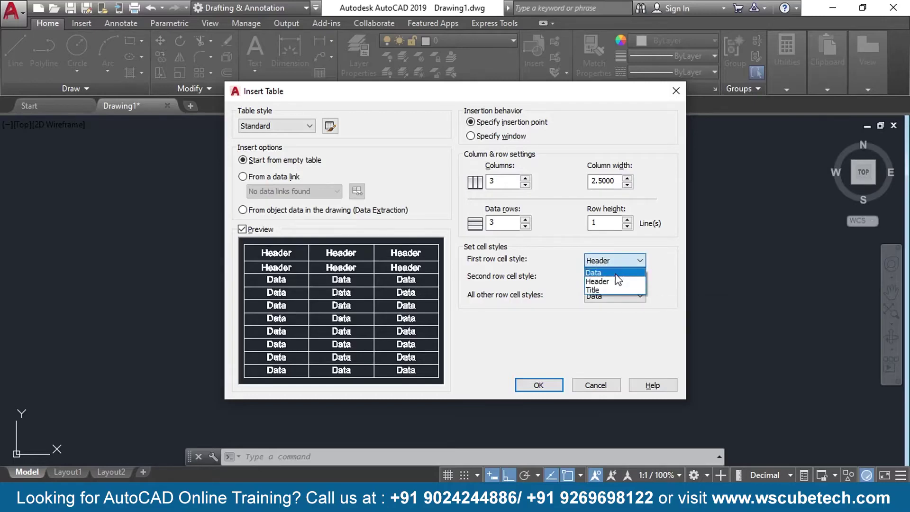
click(613, 290)
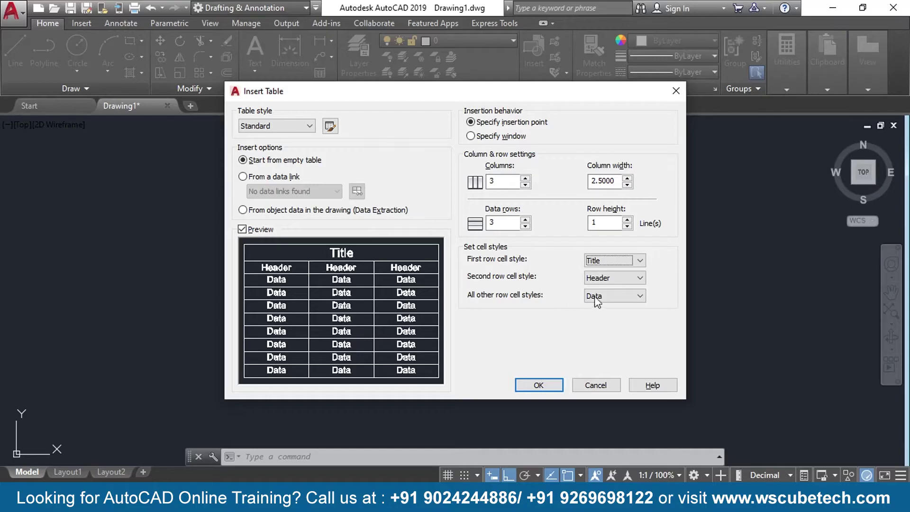
click(609, 298)
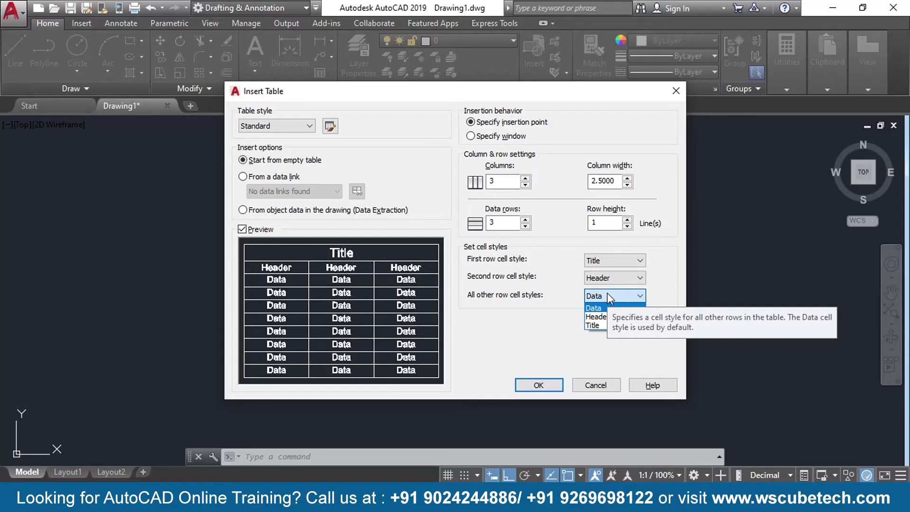
click(539, 345)
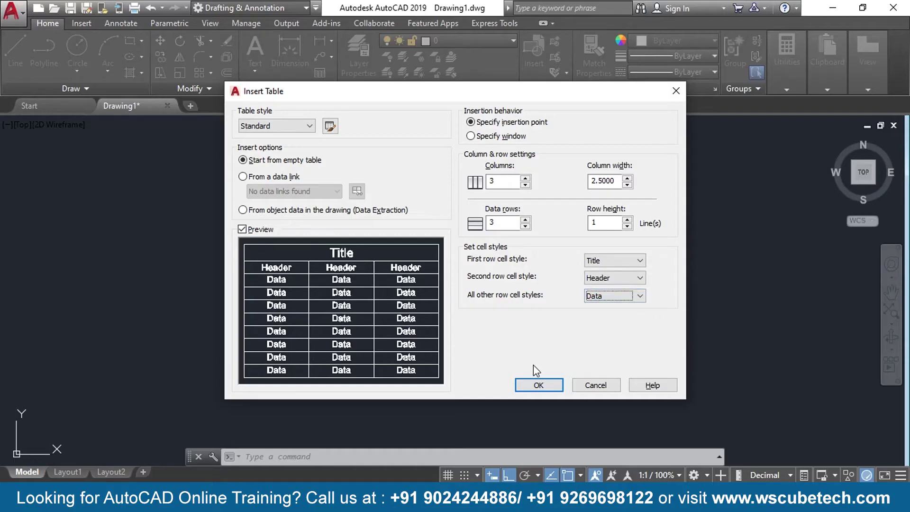
- Insert the 3-column table at a picked point in the drawing
click(531, 384)
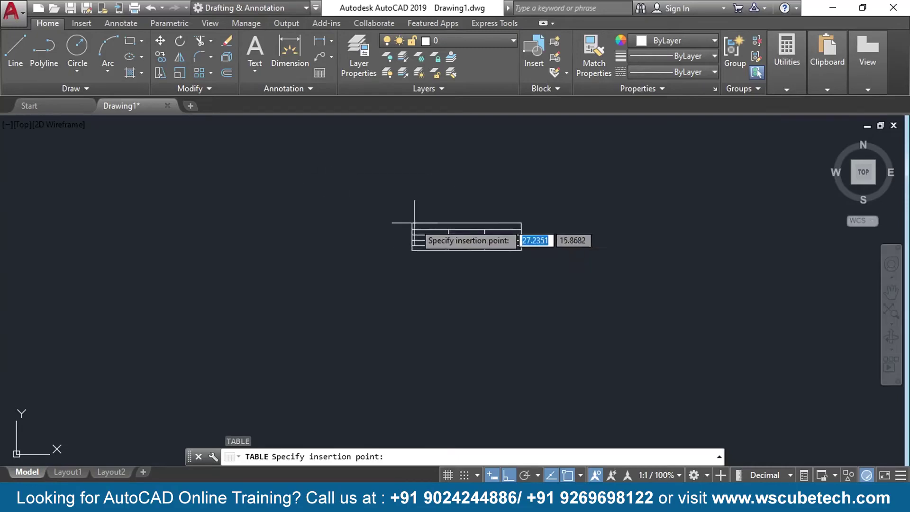
click(365, 179)
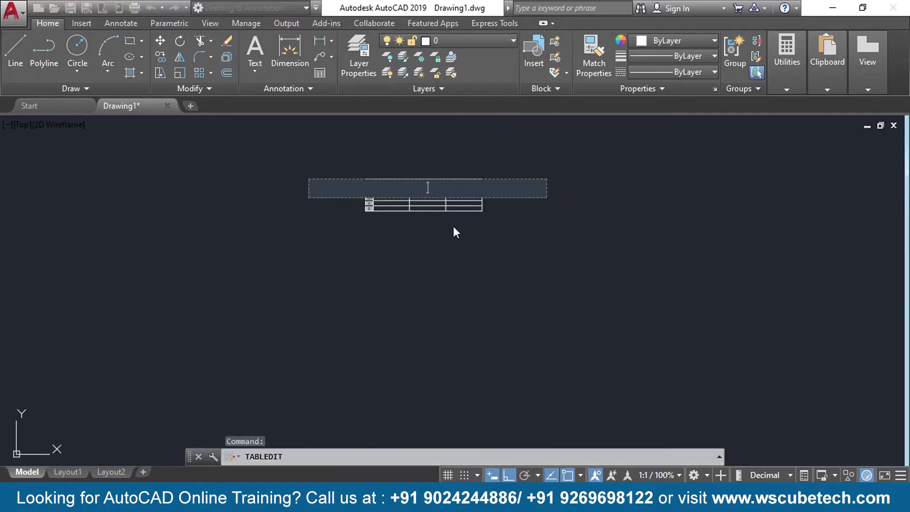
middle_drag(380, 232, 391, 382)
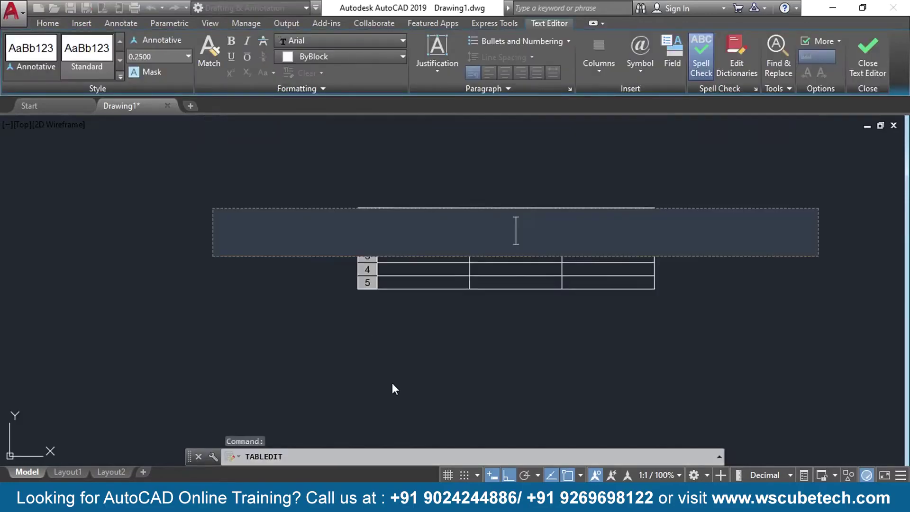
scroll(383, 360, up, 2)
scroll(383, 359, up, 2)
- Exit the cell text editor and pan the view to reposition the table
click(510, 373)
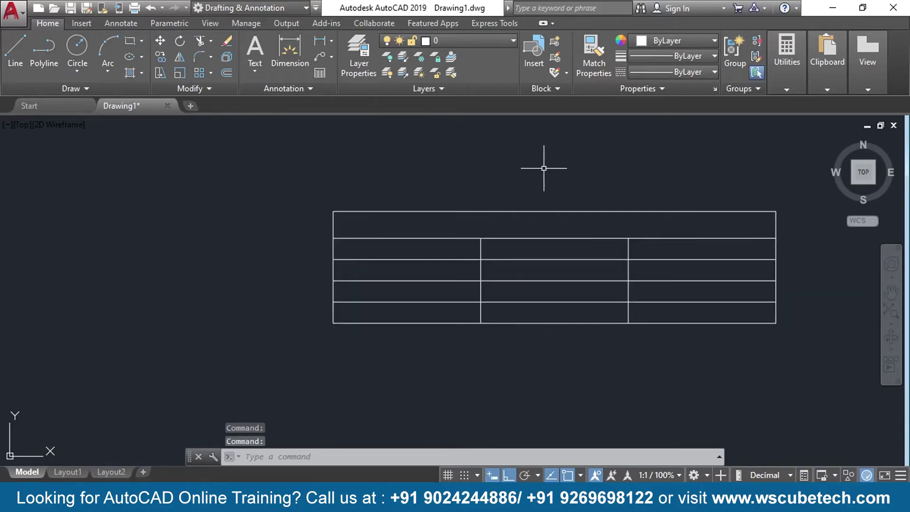
middle_drag(523, 167, 463, 156)
click(475, 218)
- Type 'School' into the table's title cell and exit the editor
double_click(475, 217)
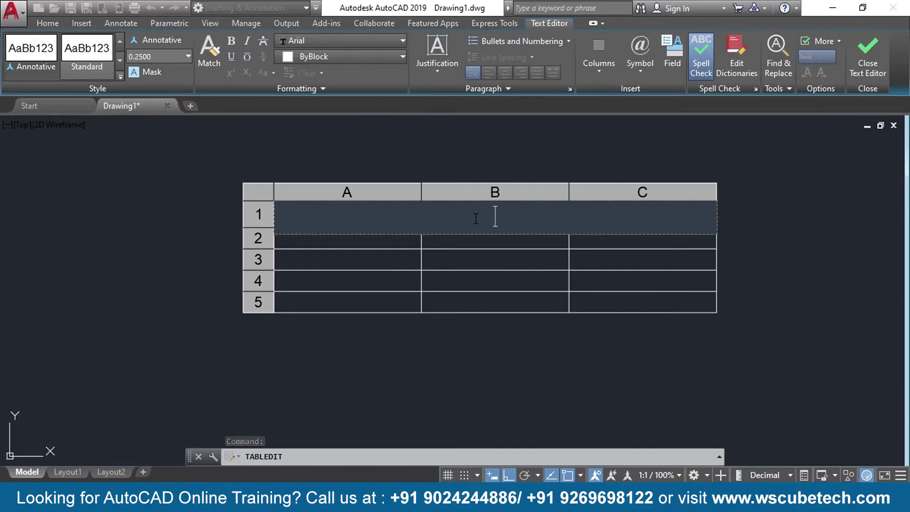
text(Sc)
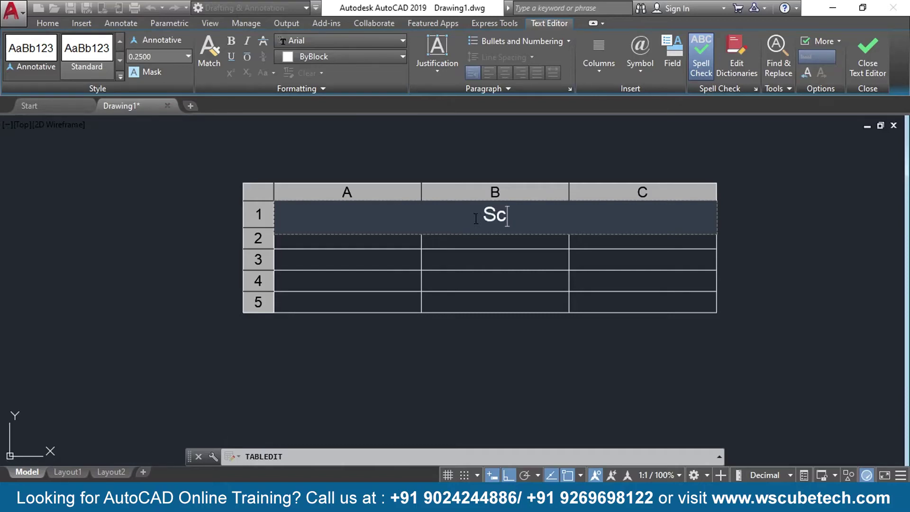
text(hol)
key(BackSpace)
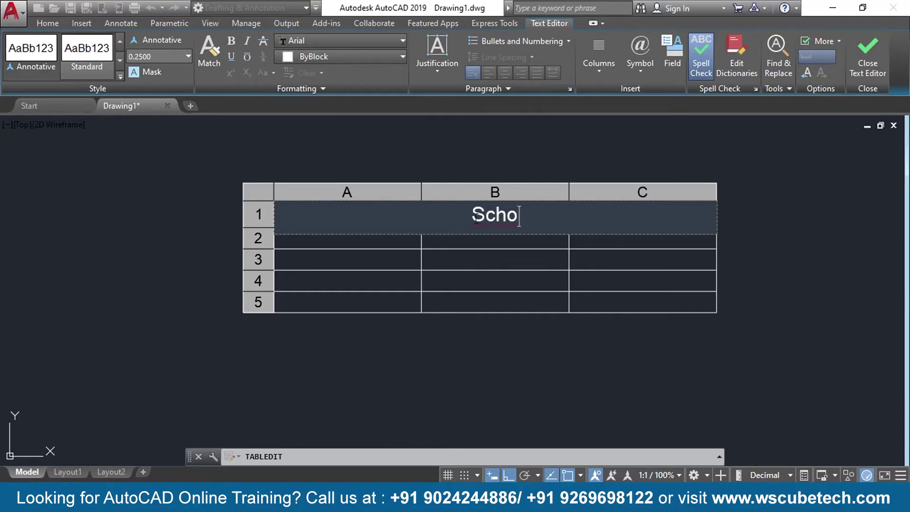
text(ol)
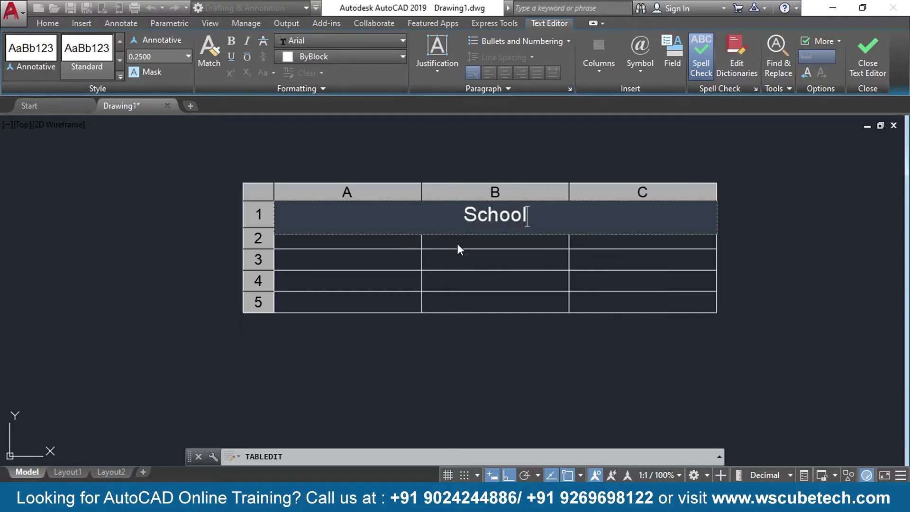
click(367, 242)
- Enter the headings 'no.' and 'class' in header cells A2 and B2
double_click(368, 241)
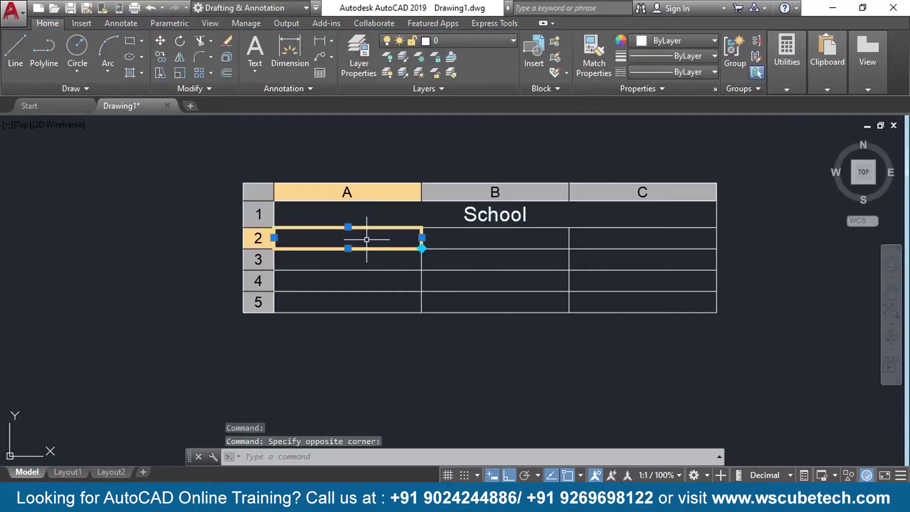
text(no)
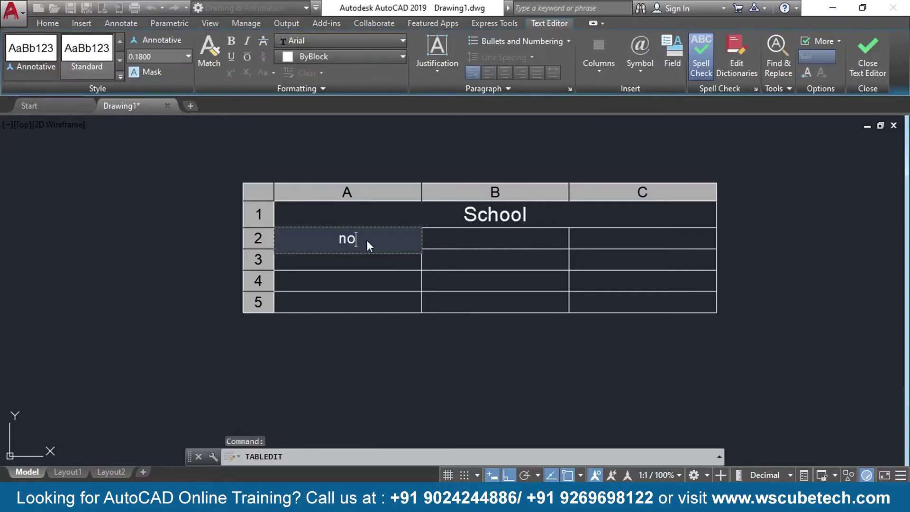
text(.)
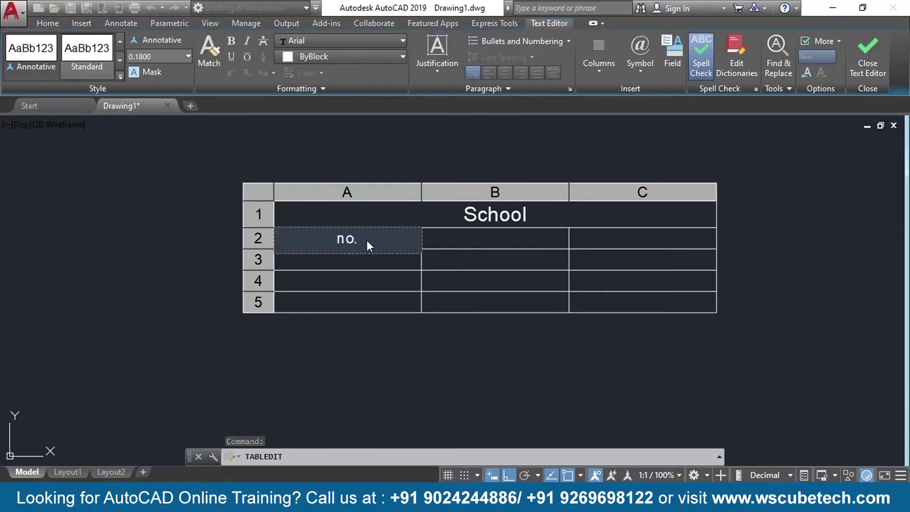
key(Tab)
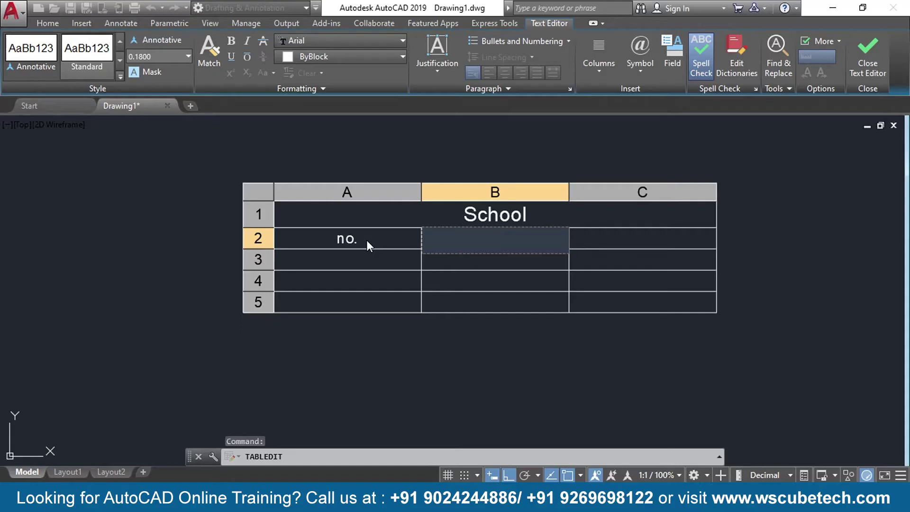
text(cladd)
key(BackSpace)
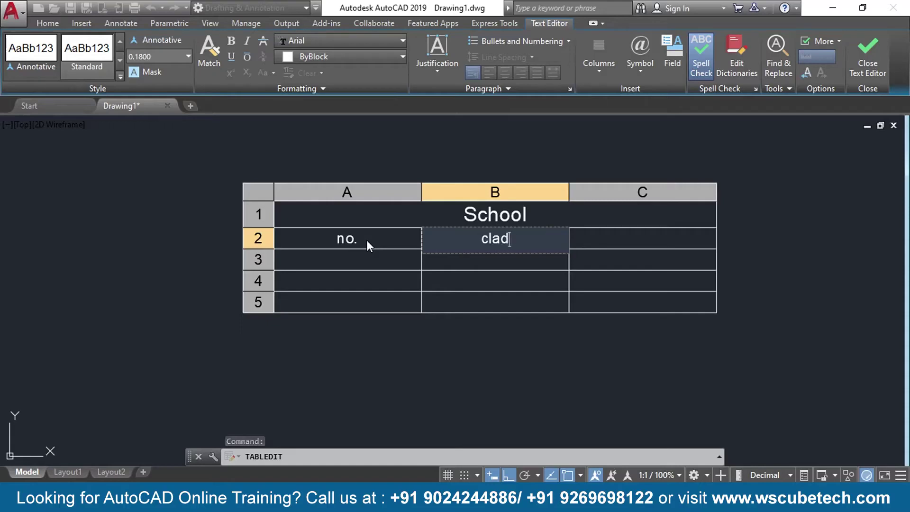
key(BackSpace)
text(ss)
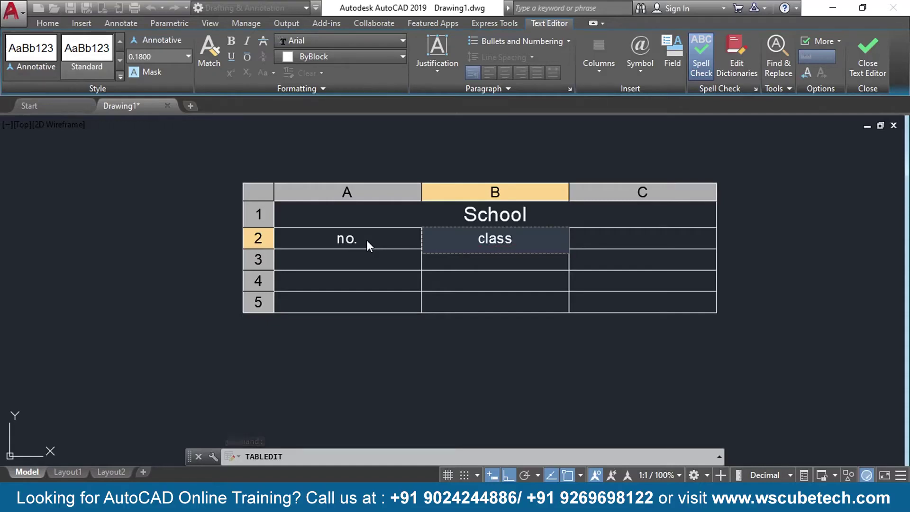
key(Tab)
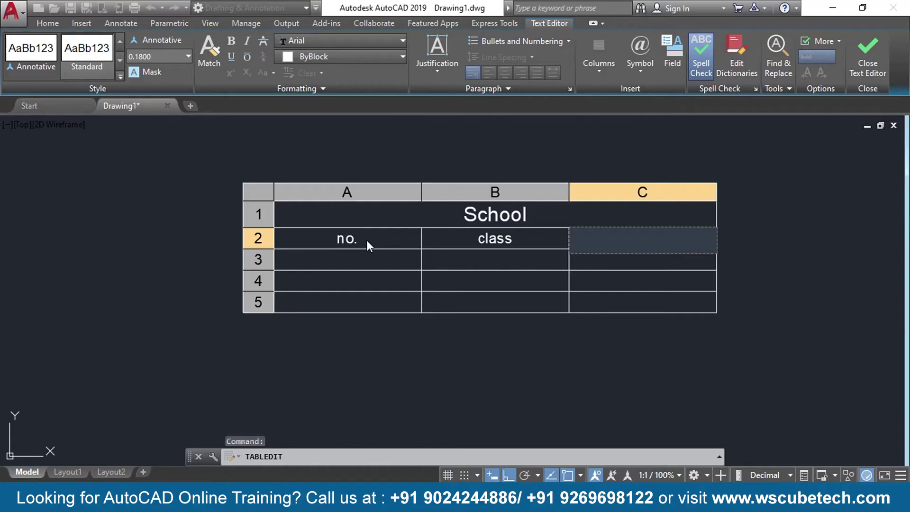
- Enter the heading 'sub.' in header cell C2 and close the cell editor
text(sub)
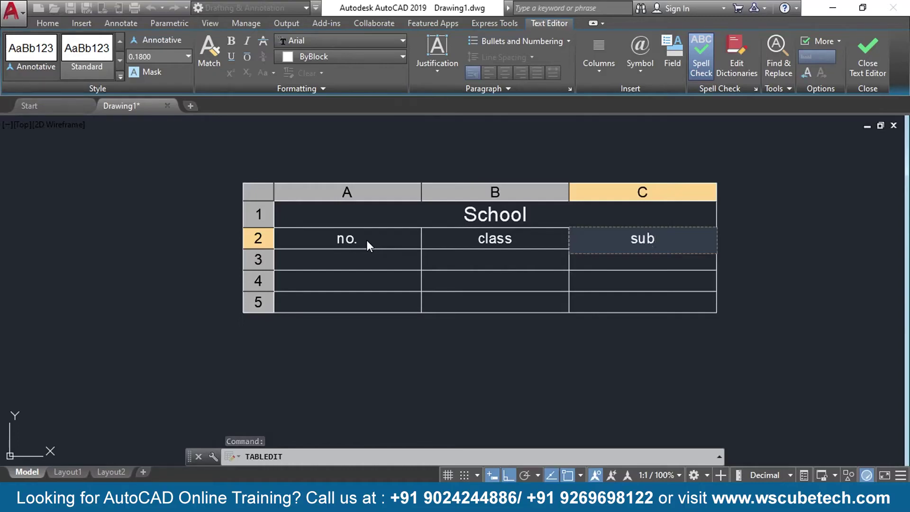
text(.)
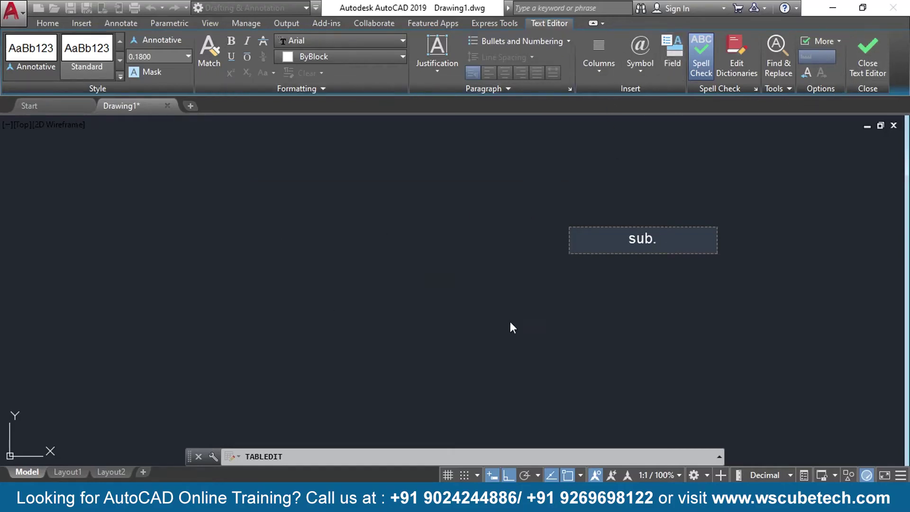
key(BackSpace)
key(BackSpace)
key(BackSpace)
click(876, 73)
click(591, 243)
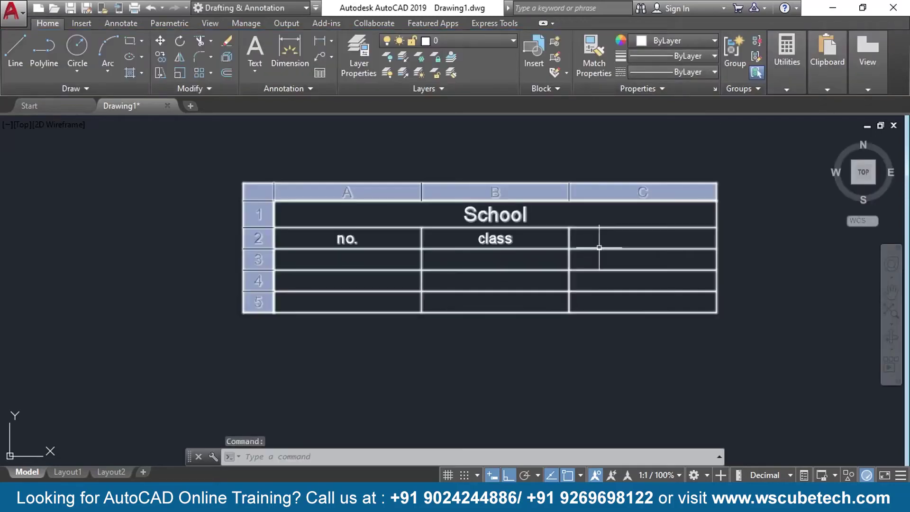
double_click(604, 243)
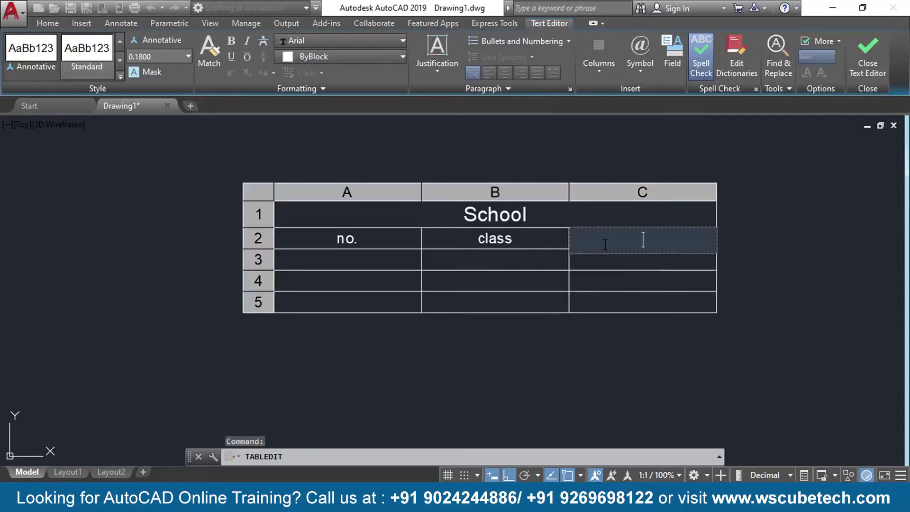
text(sub.)
click(400, 252)
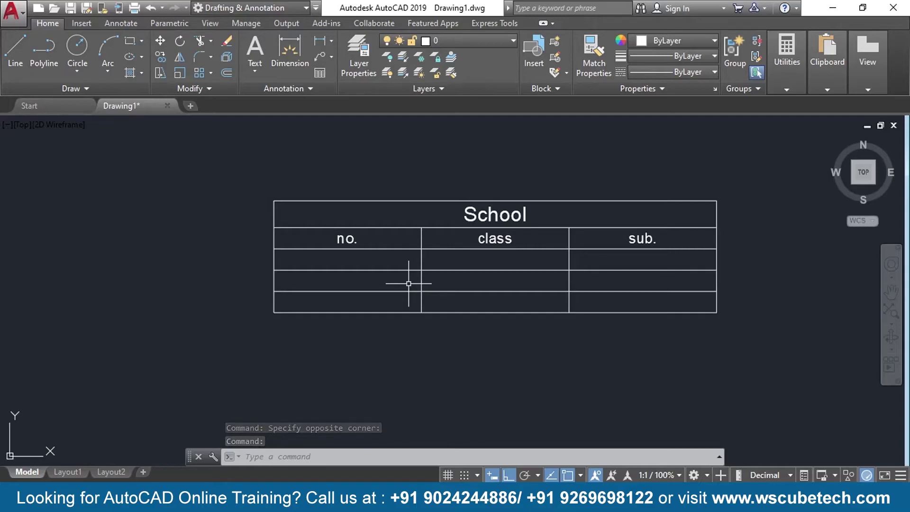
- Fill the first data row with 1, a, ENG and the number cells with 2 and 3
double_click(351, 265)
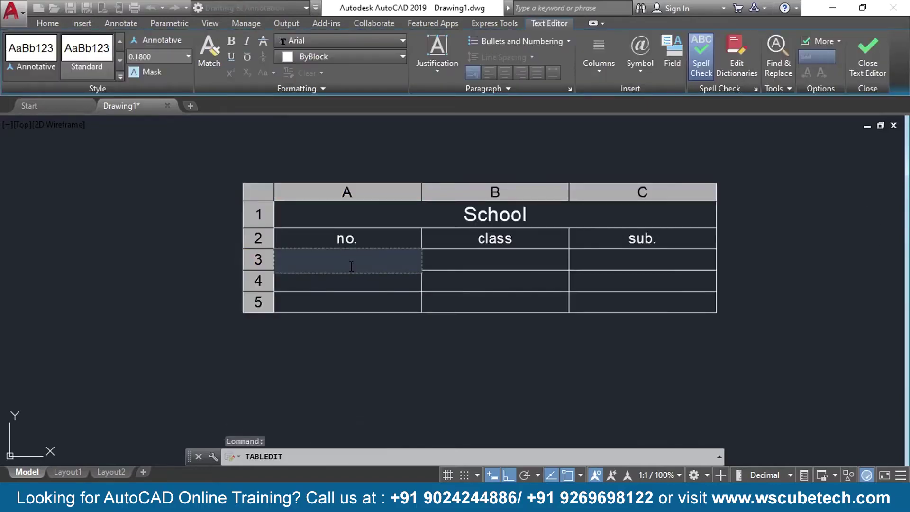
text(1)
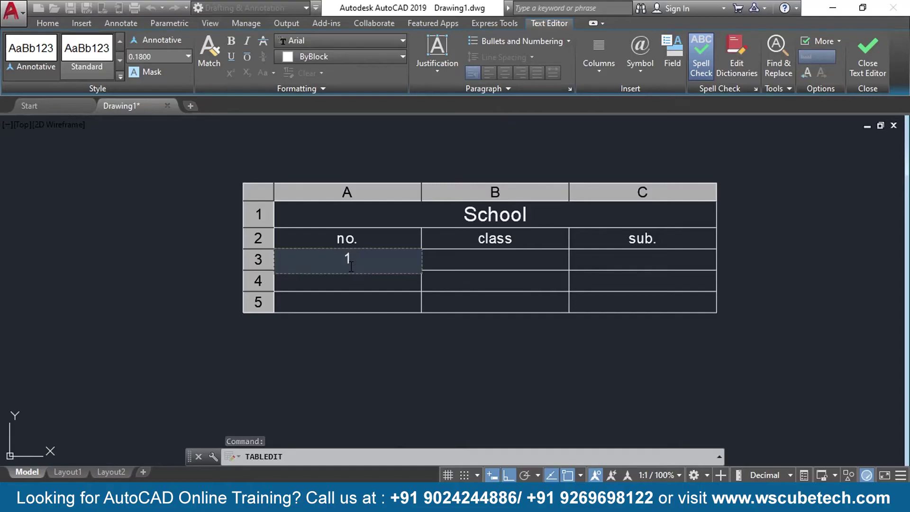
key(Tab)
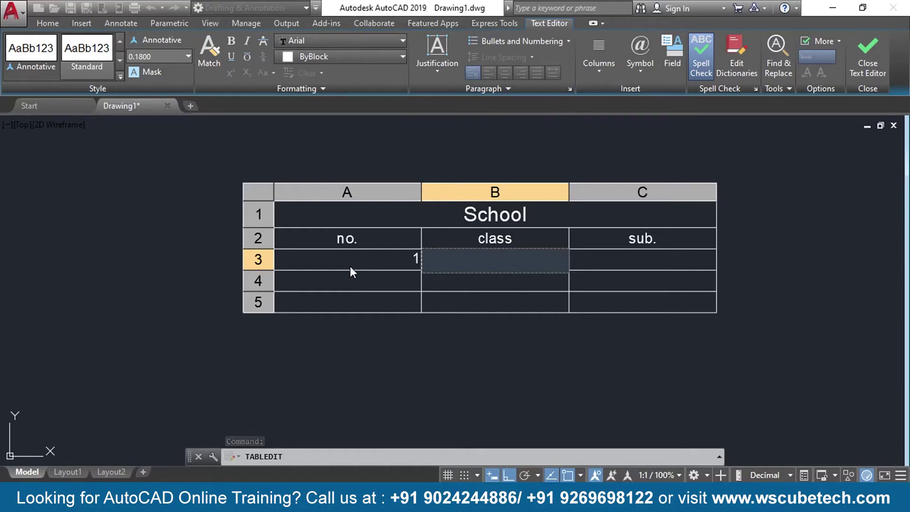
text(a)
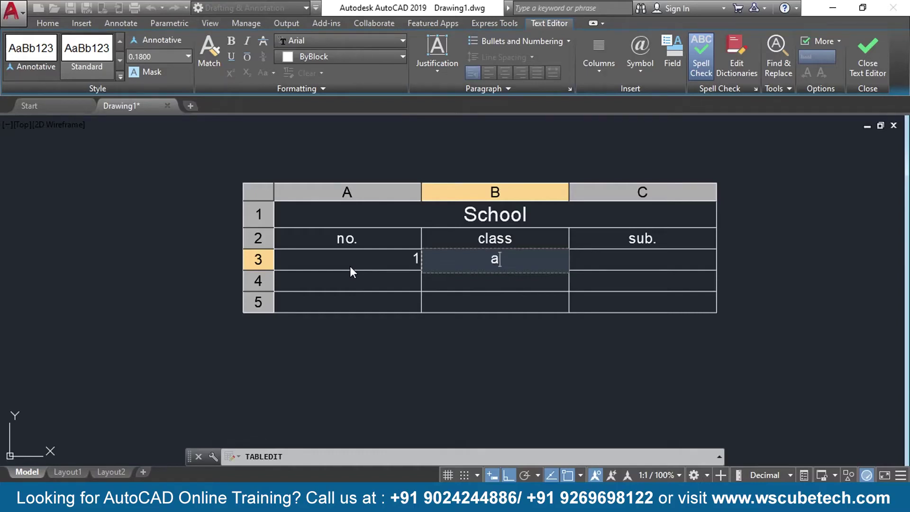
key(Tab)
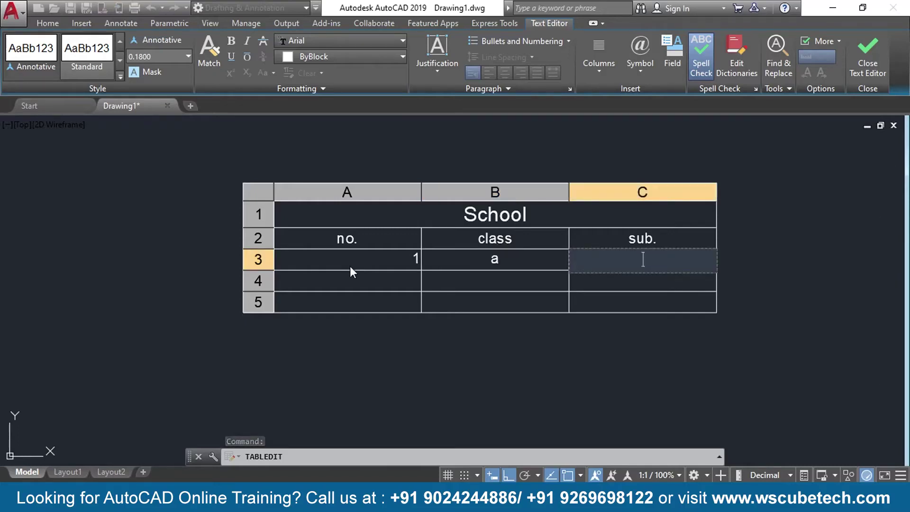
text(ENG)
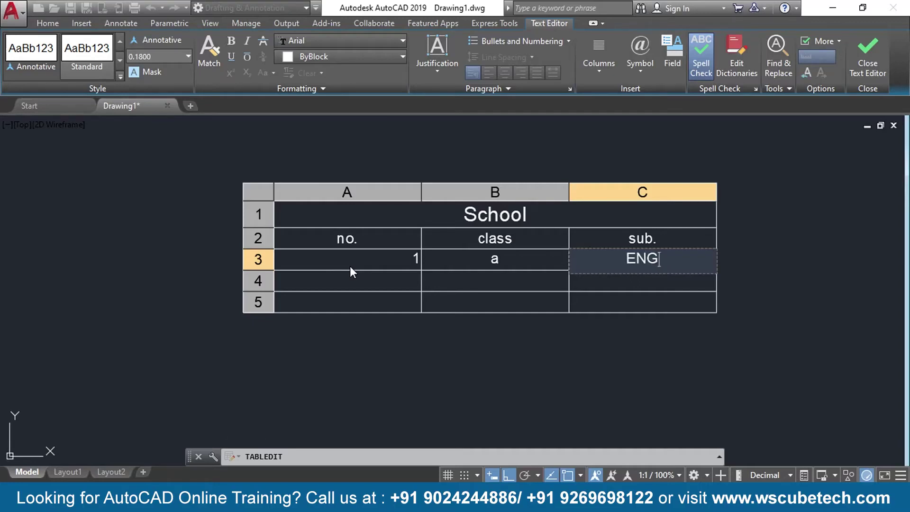
key(Return)
key(Left)
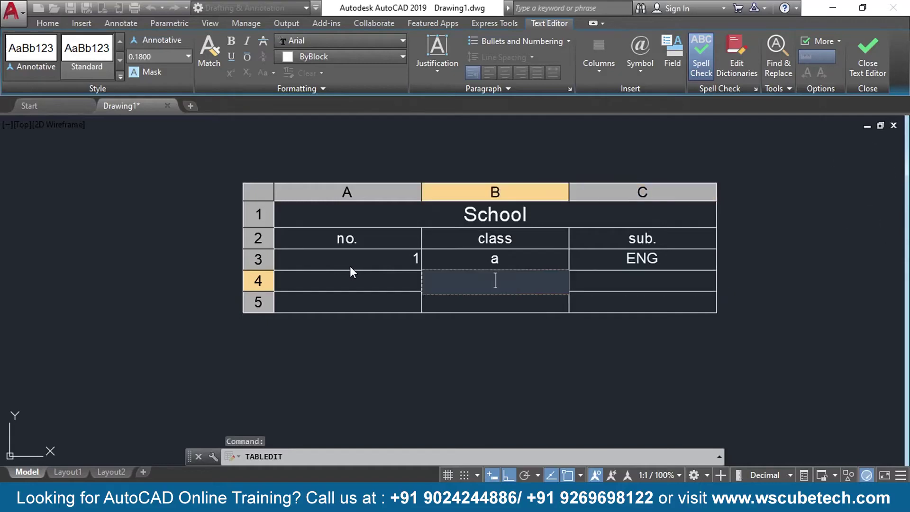
key(Left)
text(2)
key(Return)
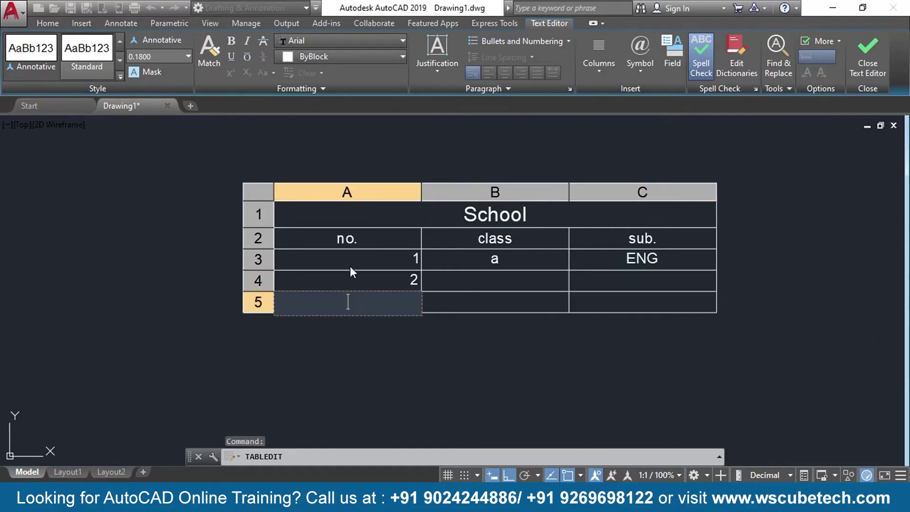
text(3)
- Complete the class column as A, B, C and subjects MAT and SCI
key(Right)
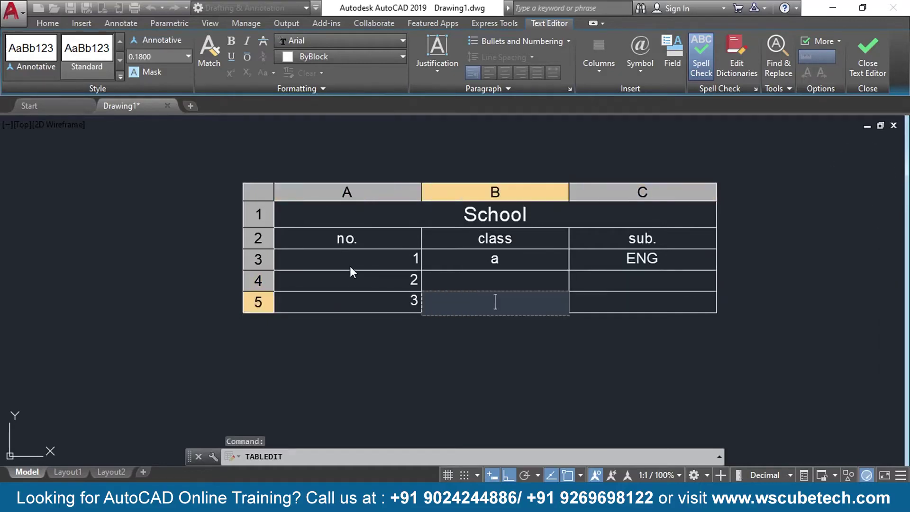
key(Up)
text(B)
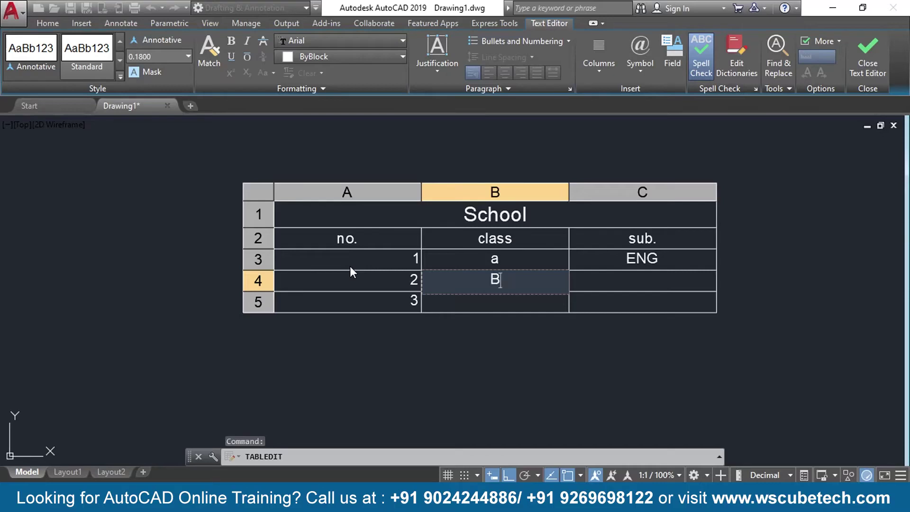
key(Up)
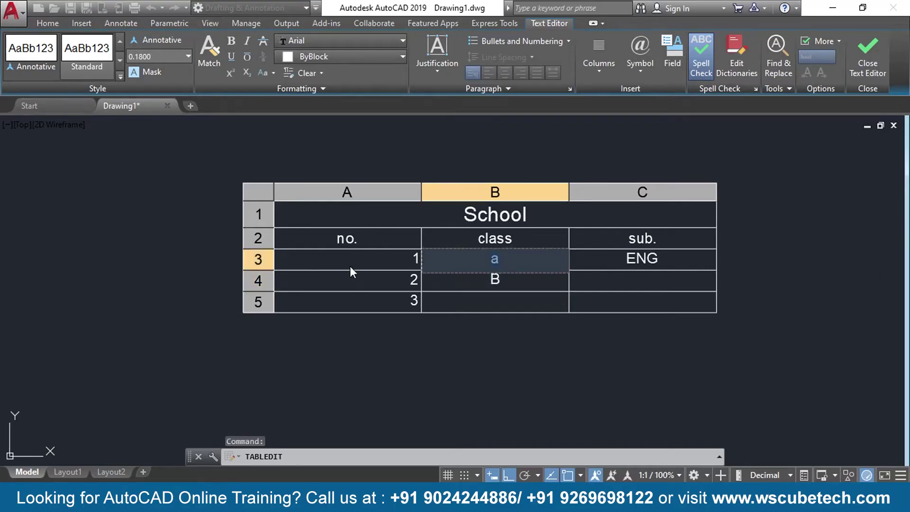
key(BackSpace)
text(A)
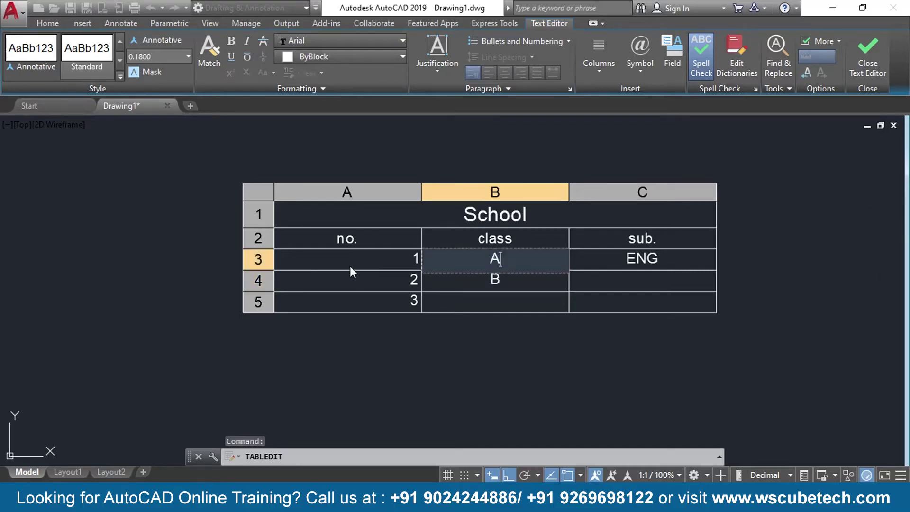
key(Down)
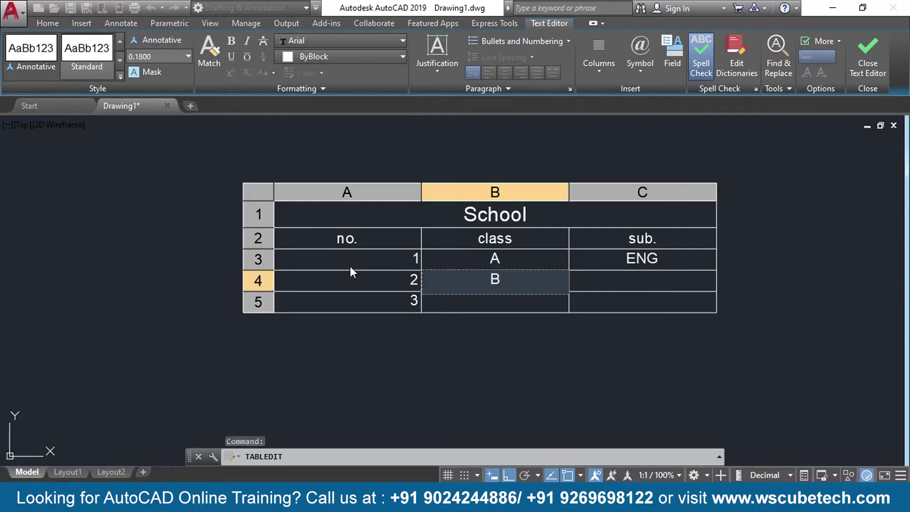
key(Down)
text(C)
key(Tab)
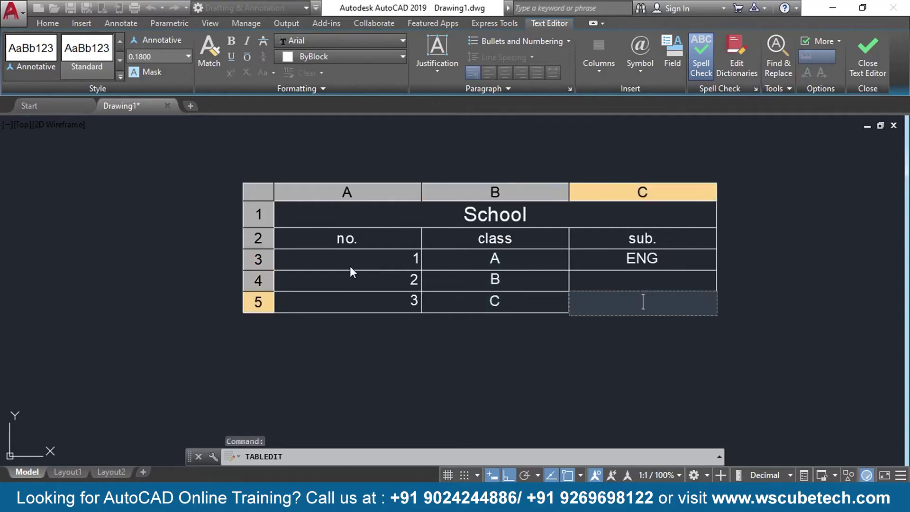
key(Up)
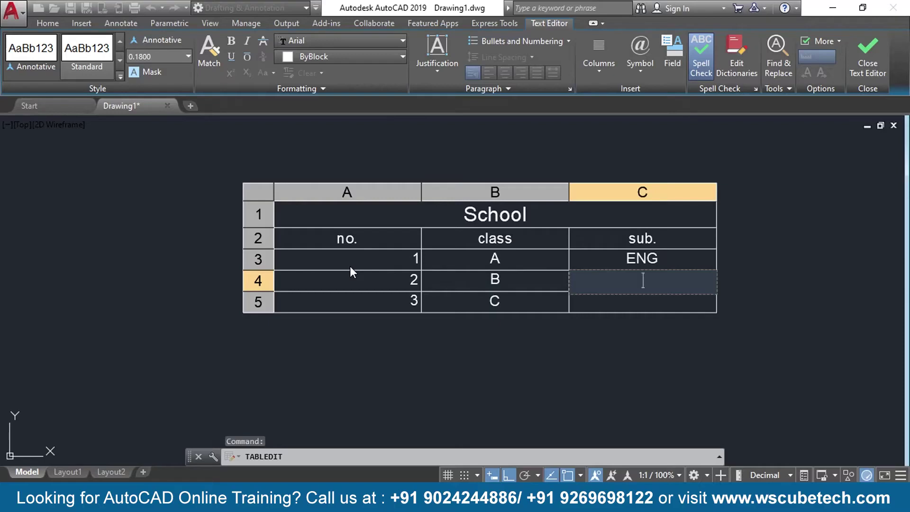
text(MA)
text(T)
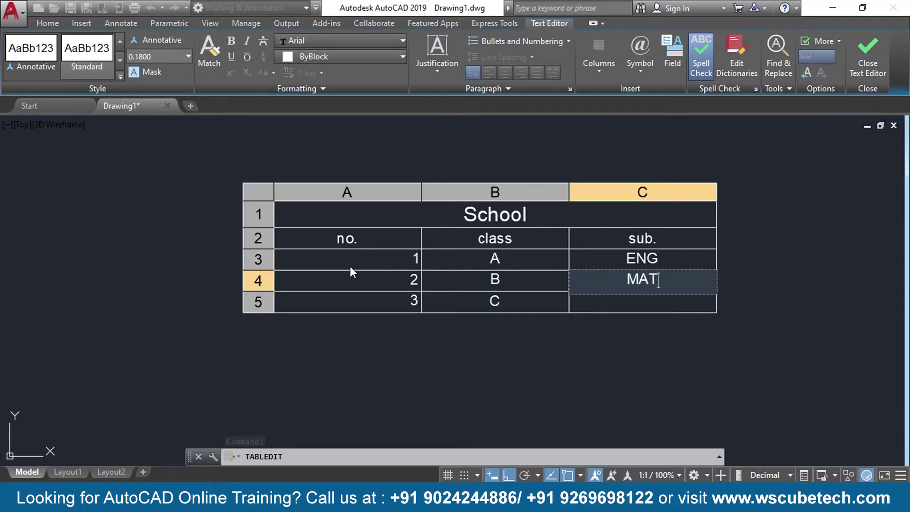
key(Down)
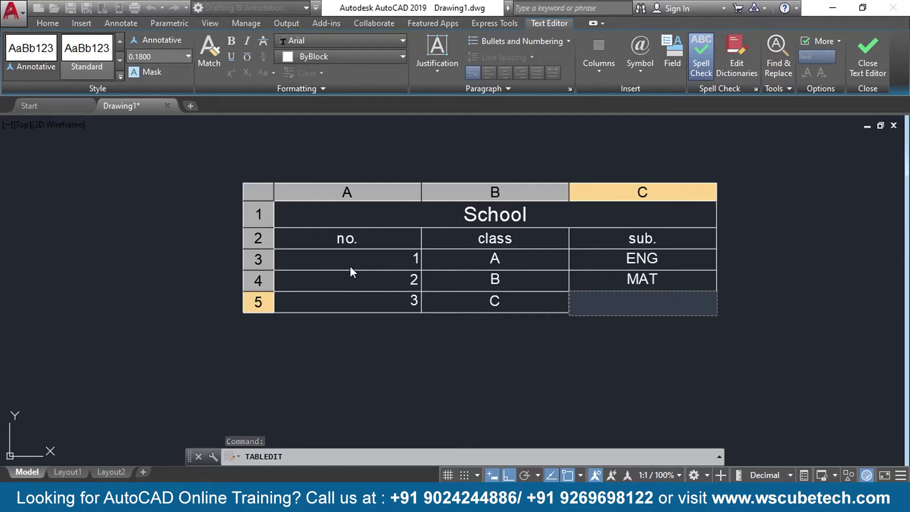
text(SCI)
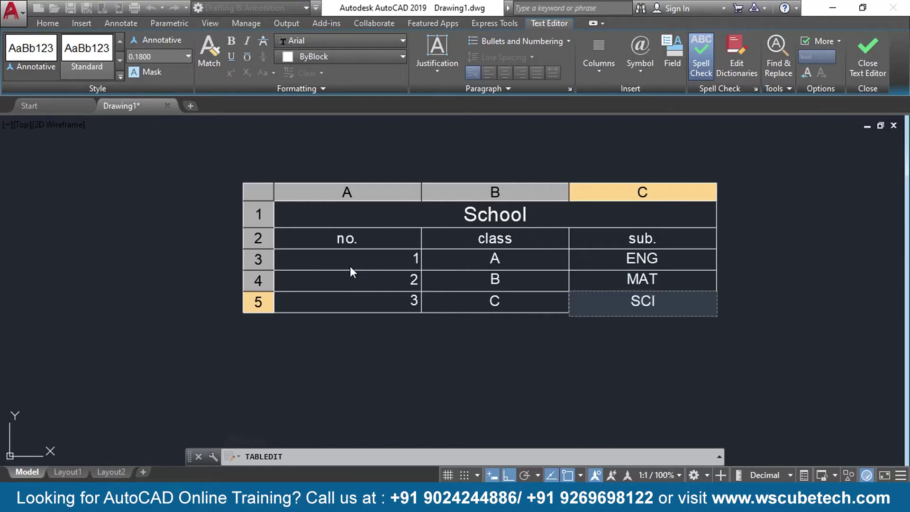
key(Up)
key(Up)
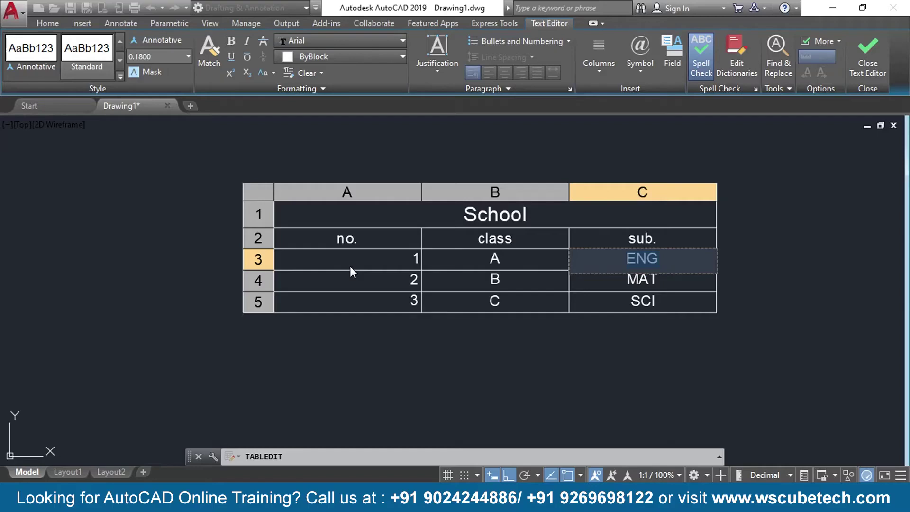
- Exit the text editor and pan and zoom to review the finished School table
scroll(350, 266, up, 2)
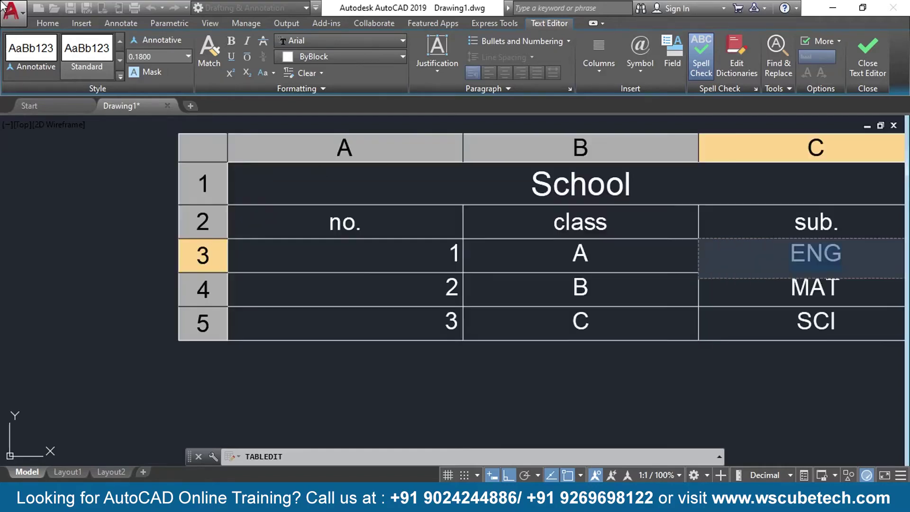
scroll(411, 239, down, 3)
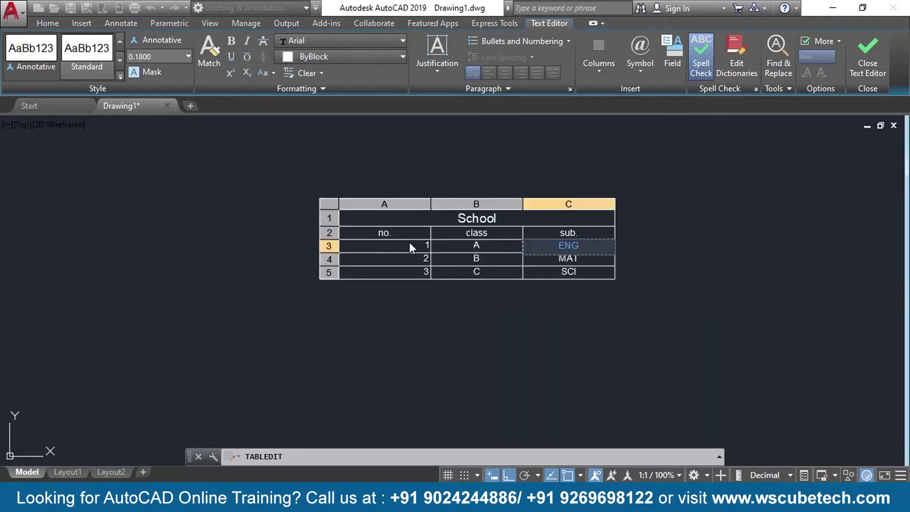
scroll(409, 242, up, 1)
scroll(443, 233, up, 2)
scroll(488, 248, down, 2)
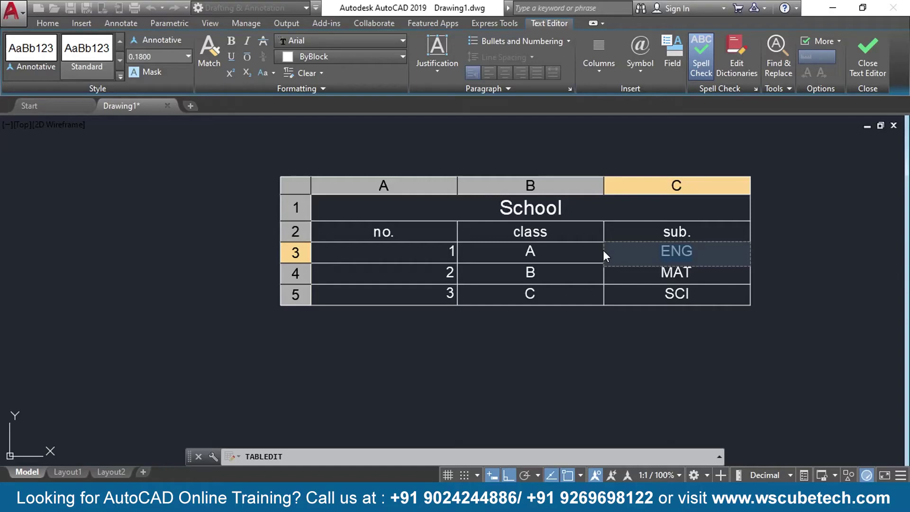
click(868, 55)
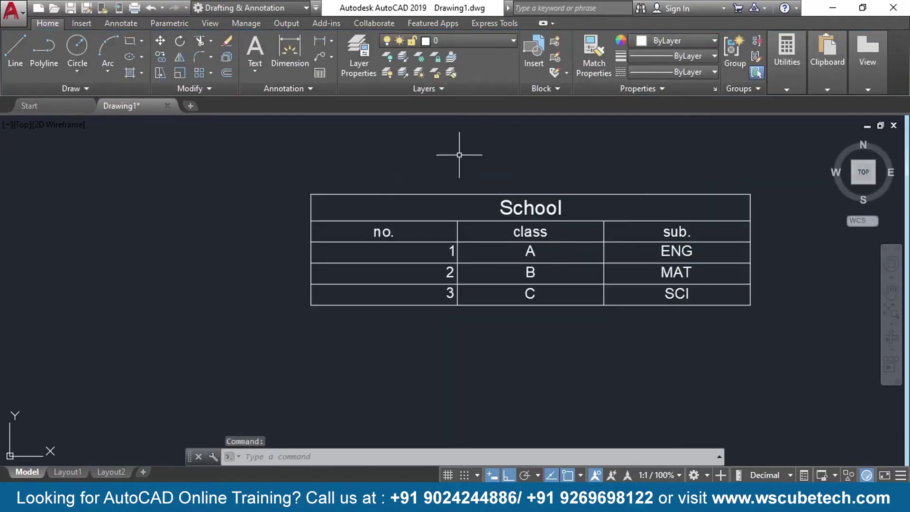
middle_drag(508, 158, 315, 158)
scroll(382, 155, down, 1)
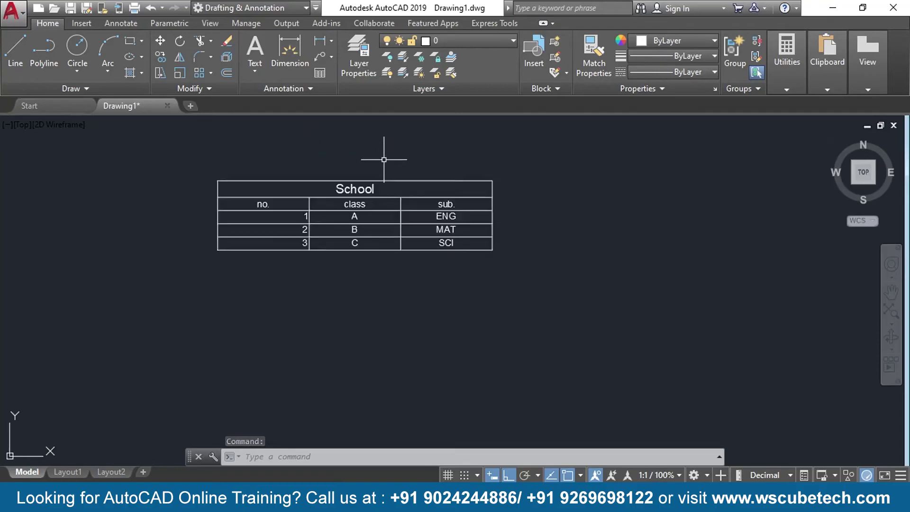
scroll(382, 157, up, 1)
middle_drag(380, 161, 633, 187)
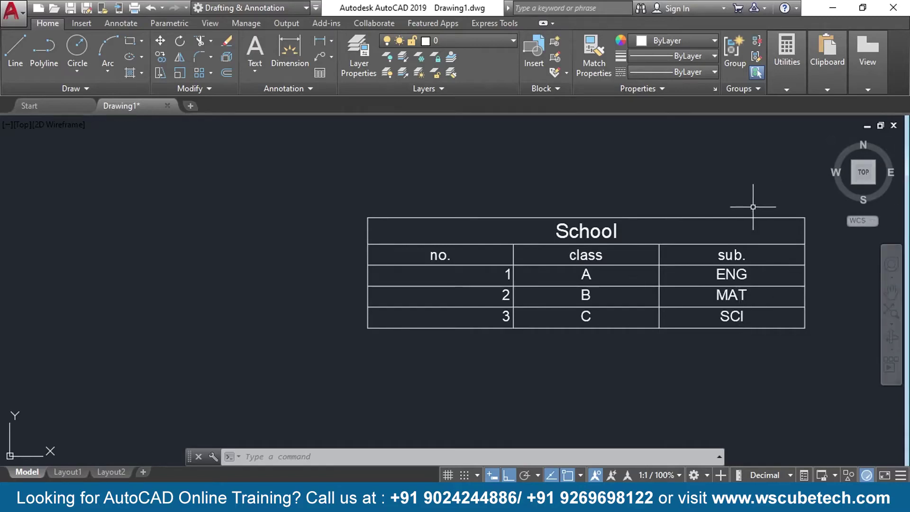
middle_drag(754, 199, 620, 191)
- Present the Table and Table Styles slides in the PowerPoint slide show
key(alt+Tab)
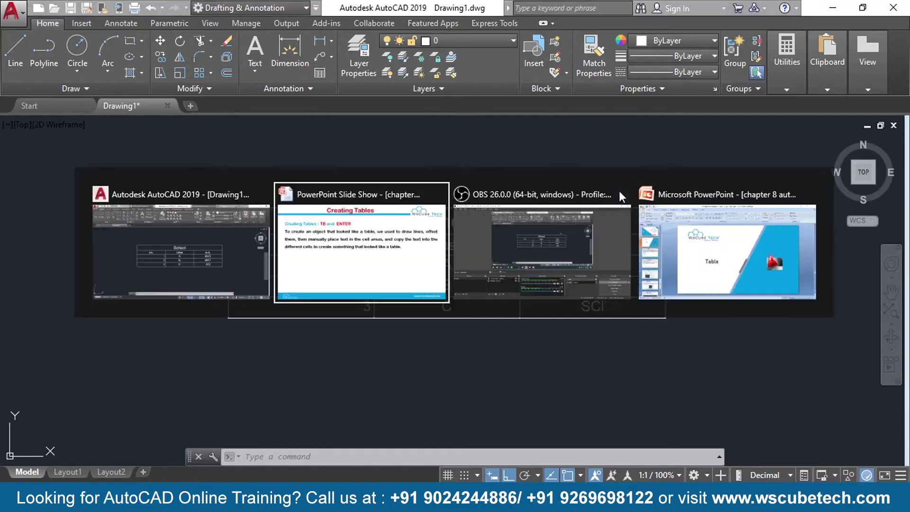
key(Right)
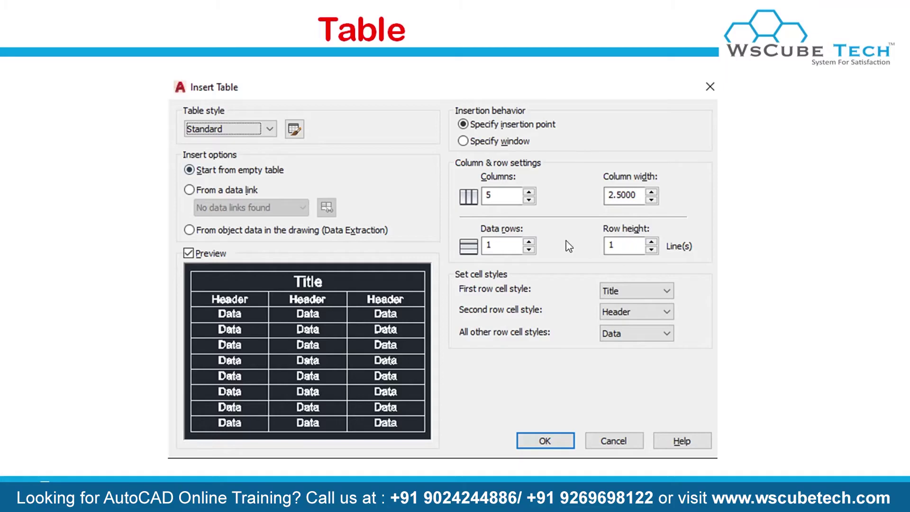
key(Right)
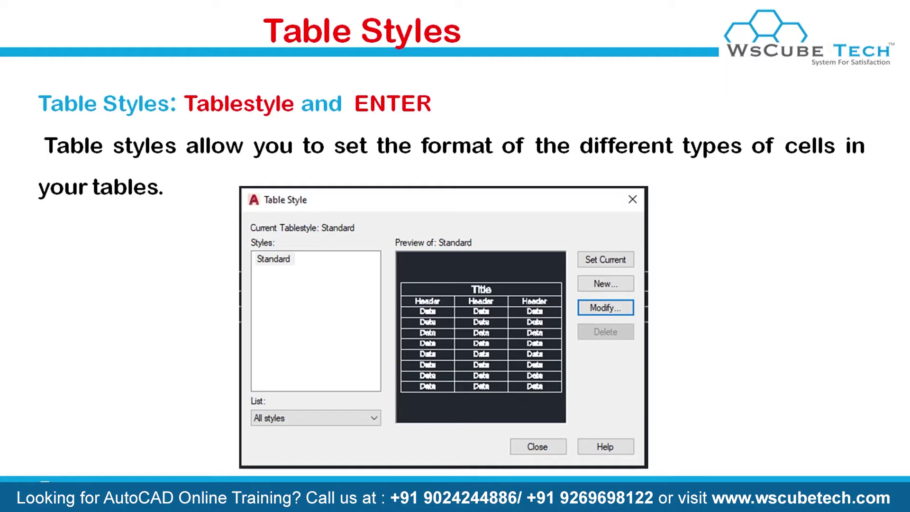
- Return to AutoCAD and pan the School table away to show empty space
key(alt+Tab)
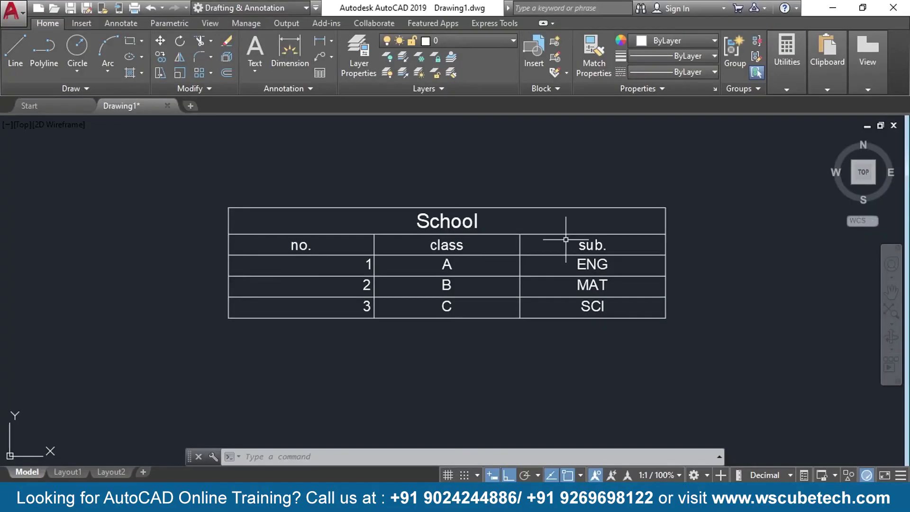
middle_drag(717, 214, 147, 221)
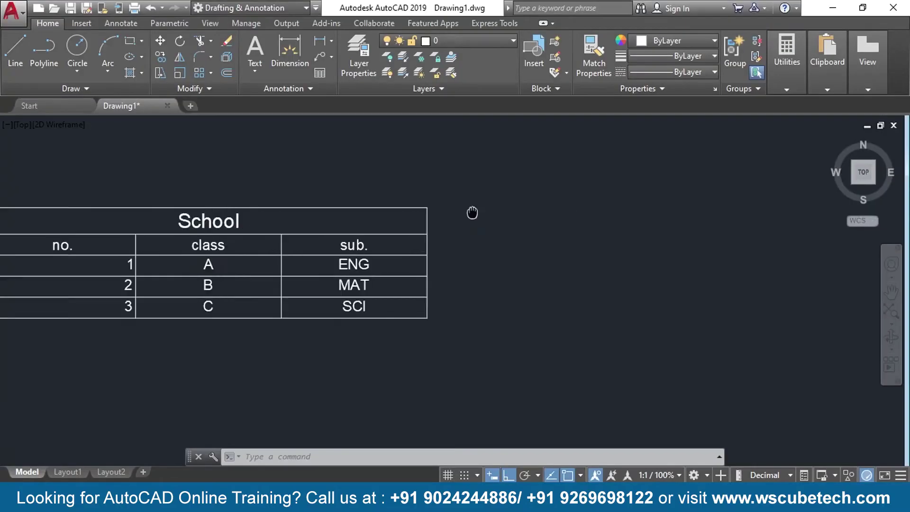
middle_drag(519, 254, 455, 256)
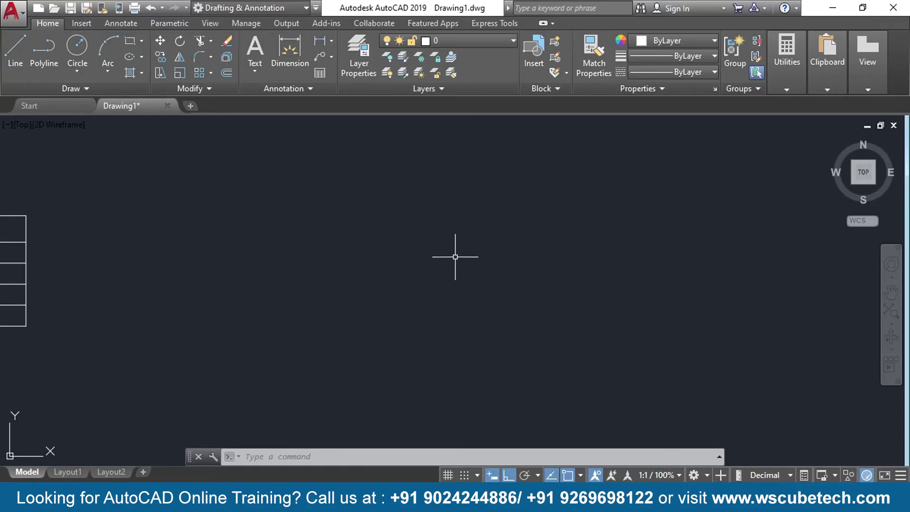
text(TA)
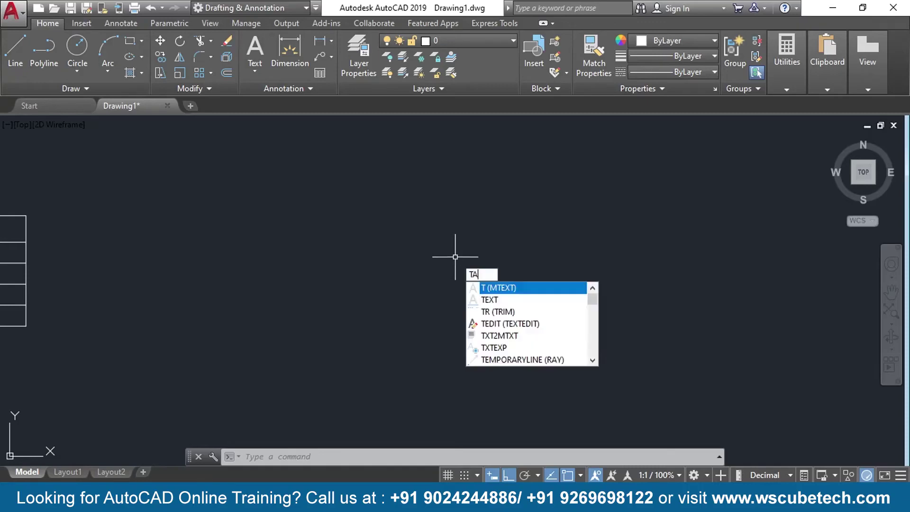
text(B)
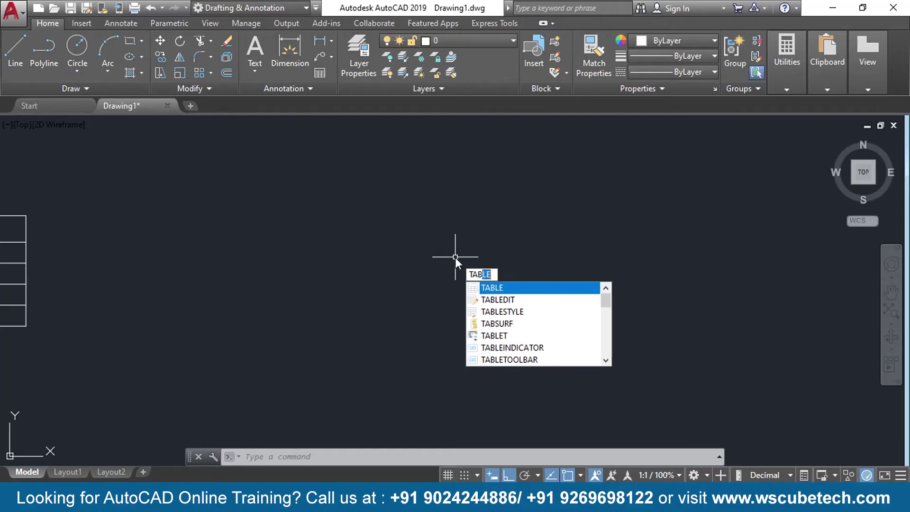
text(LE)
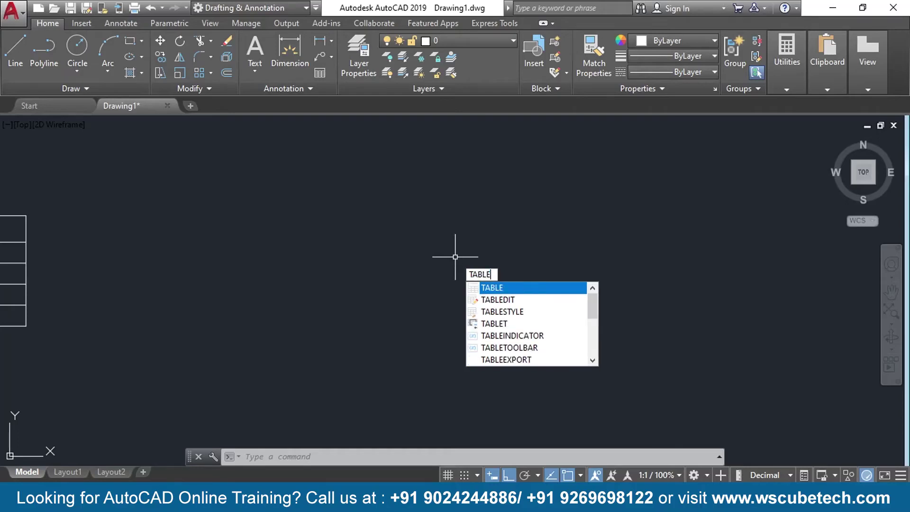
click(520, 316)
key(Return)
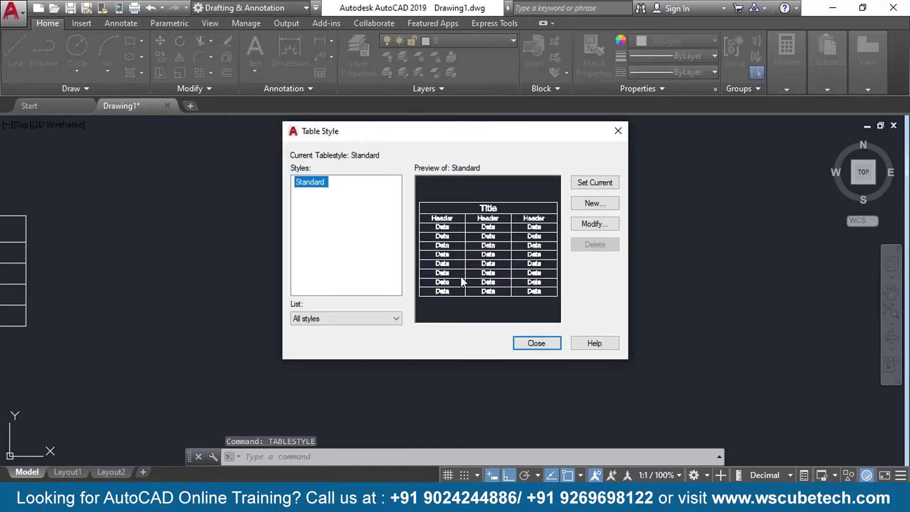
click(618, 131)
click(320, 73)
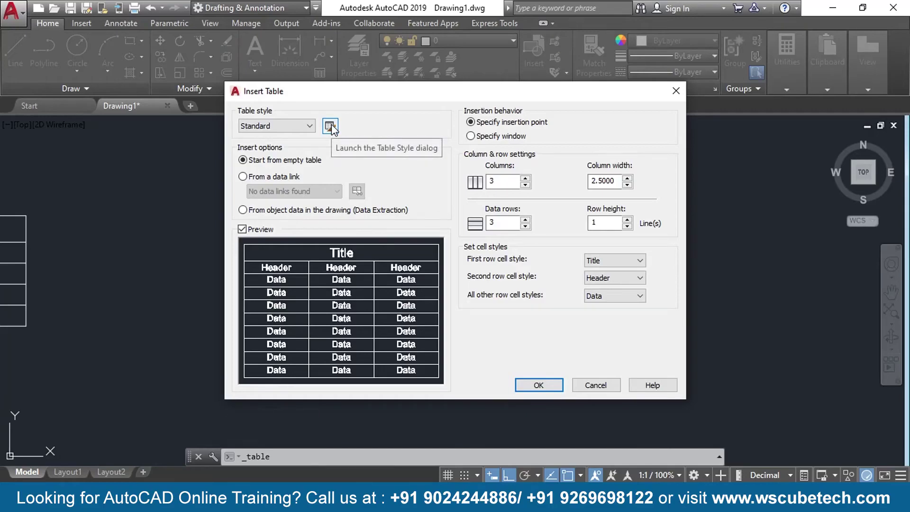
click(330, 126)
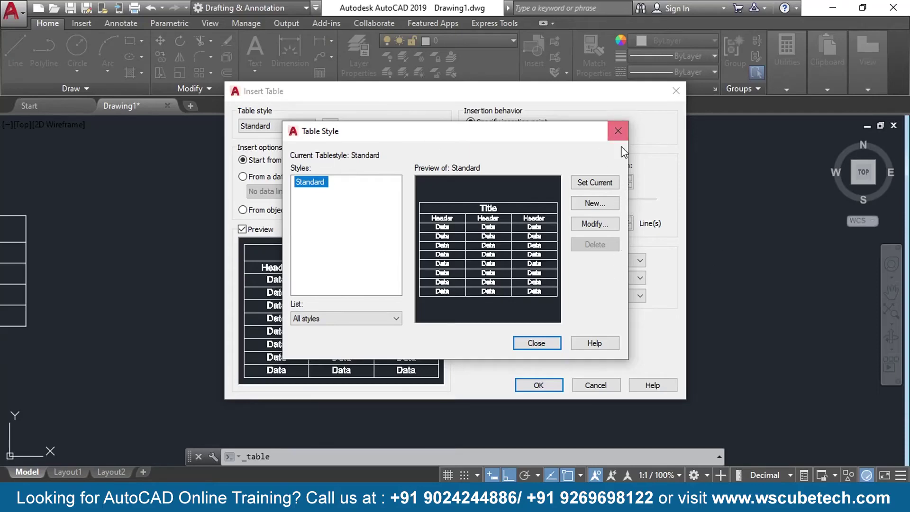
click(618, 131)
click(676, 90)
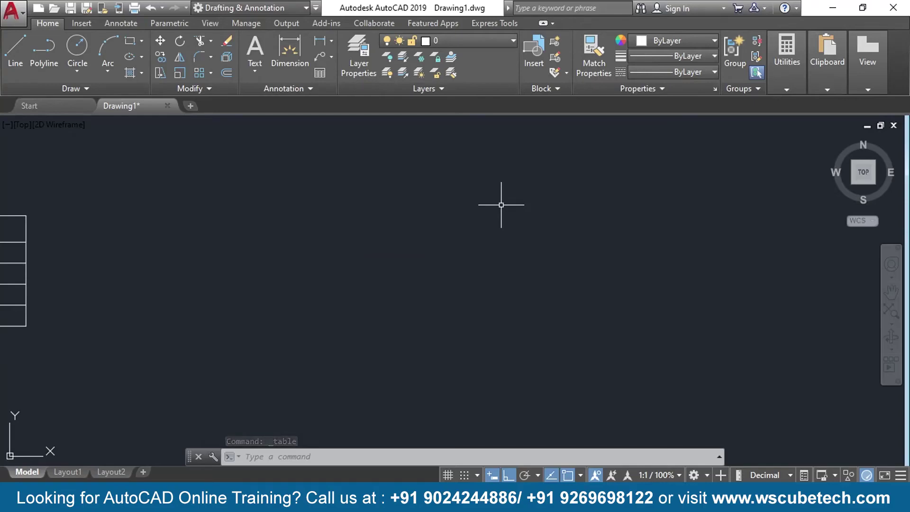
- Open the Table Style manager with the TABLESTYLE command
text(T)
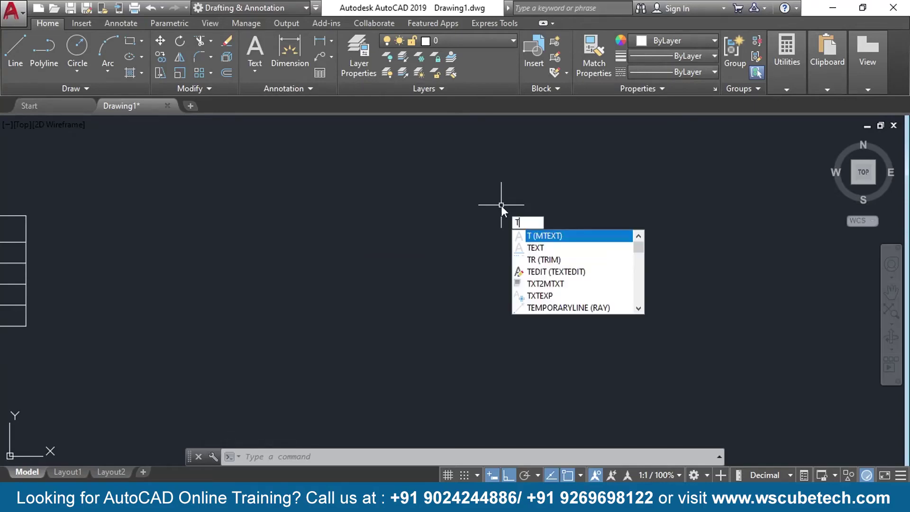
text(B)
key(BackSpace)
text(ABLE)
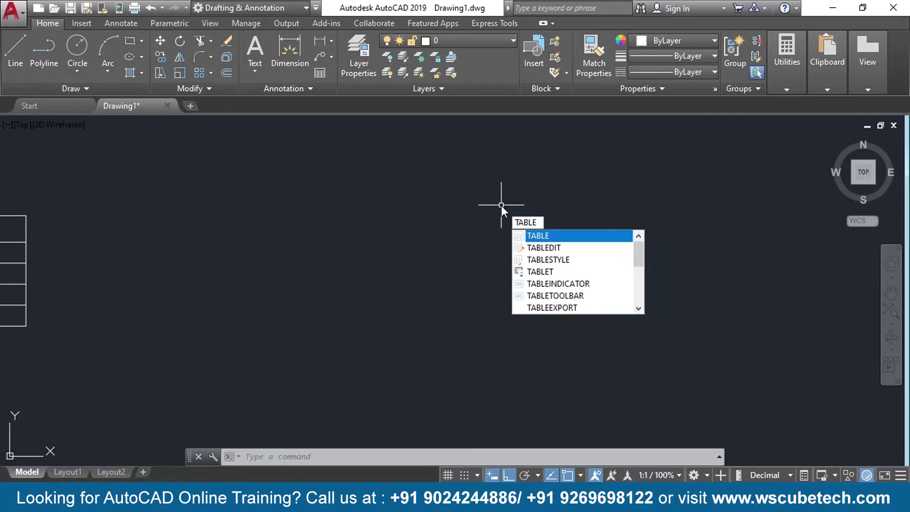
key(Down)
key(Down)
key(Return)
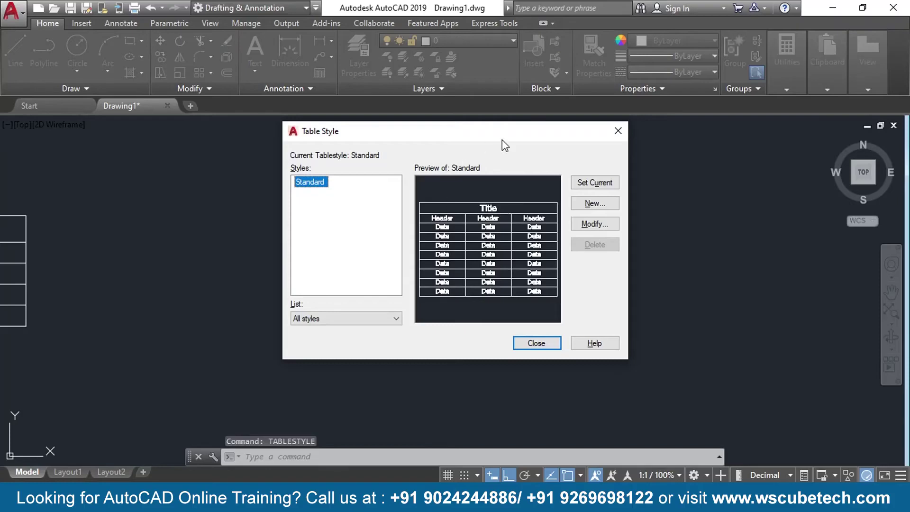
- Enlarge and reposition the Table Style manager, then begin a new style based on Standard
drag(476, 122, 476, 84)
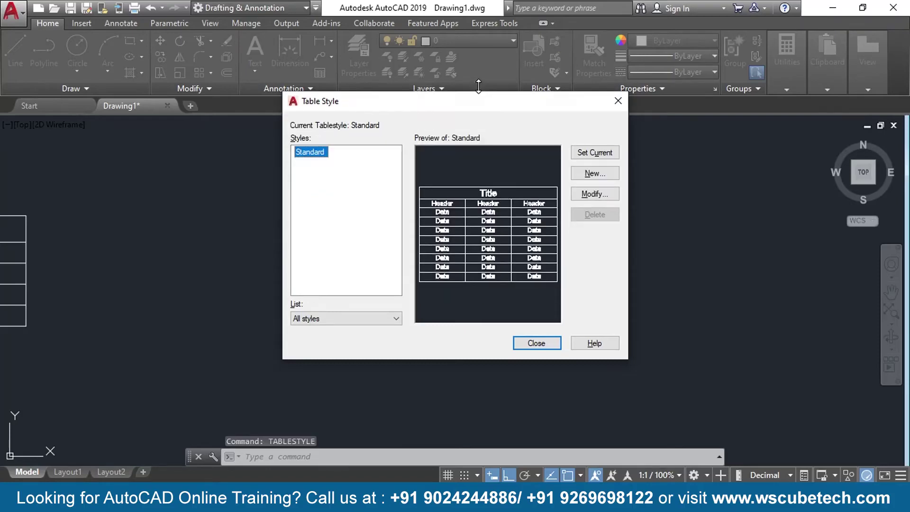
drag(626, 223, 780, 243)
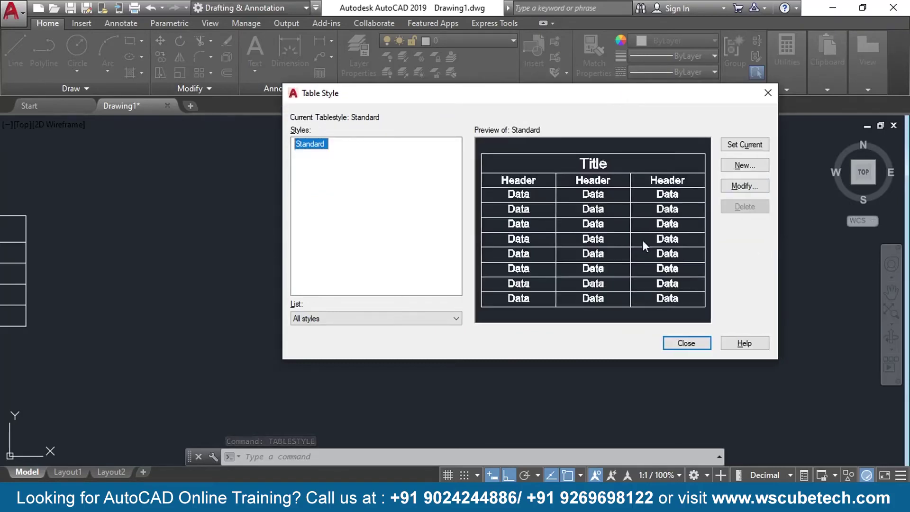
drag(588, 95, 474, 95)
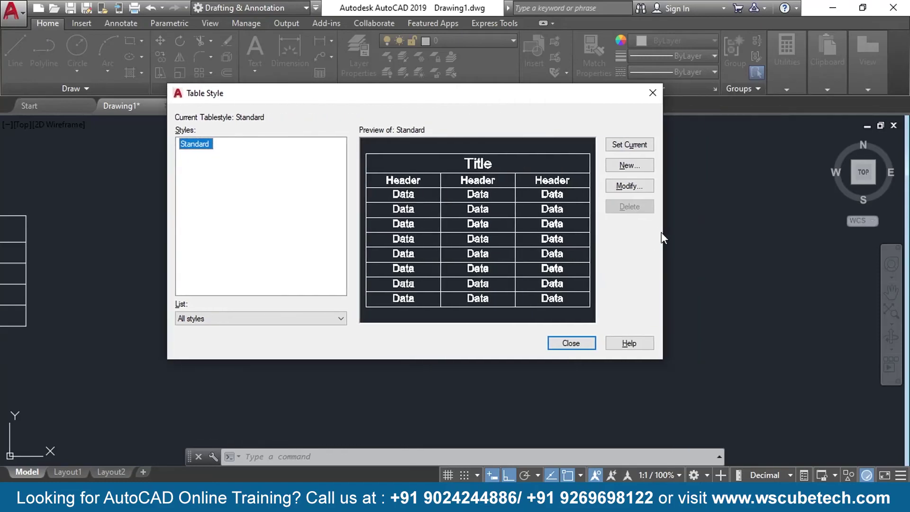
drag(663, 230, 729, 229)
drag(405, 359, 421, 403)
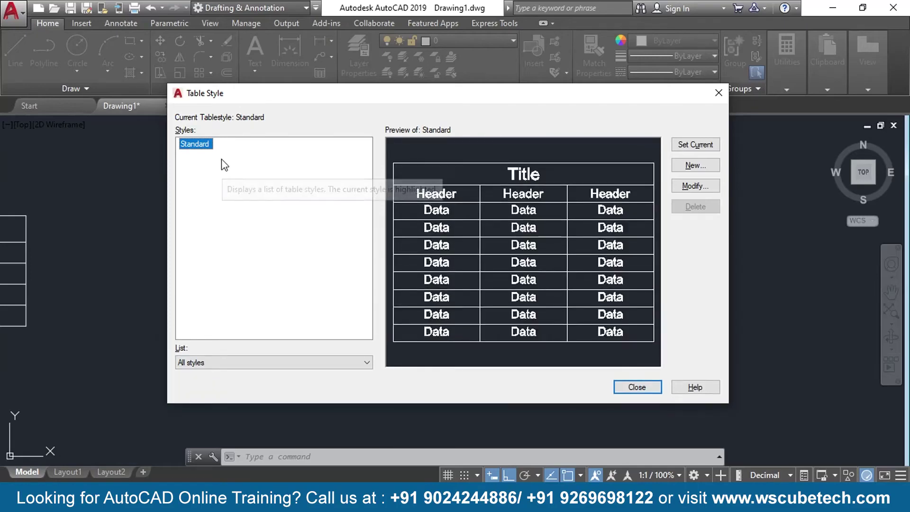
click(227, 172)
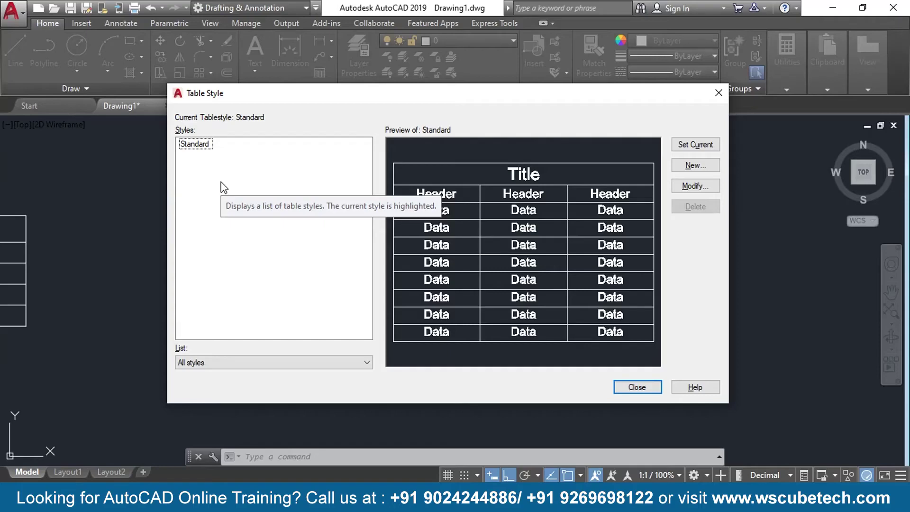
click(695, 166)
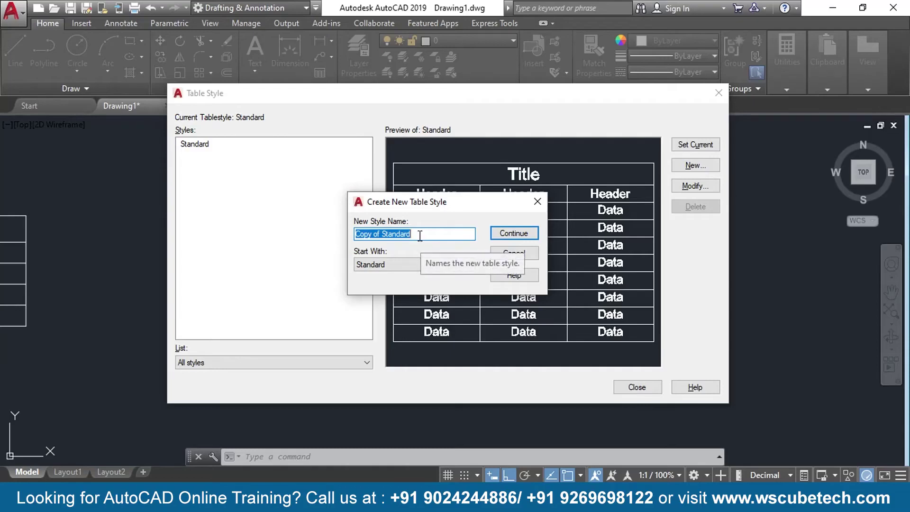
key(BackSpace)
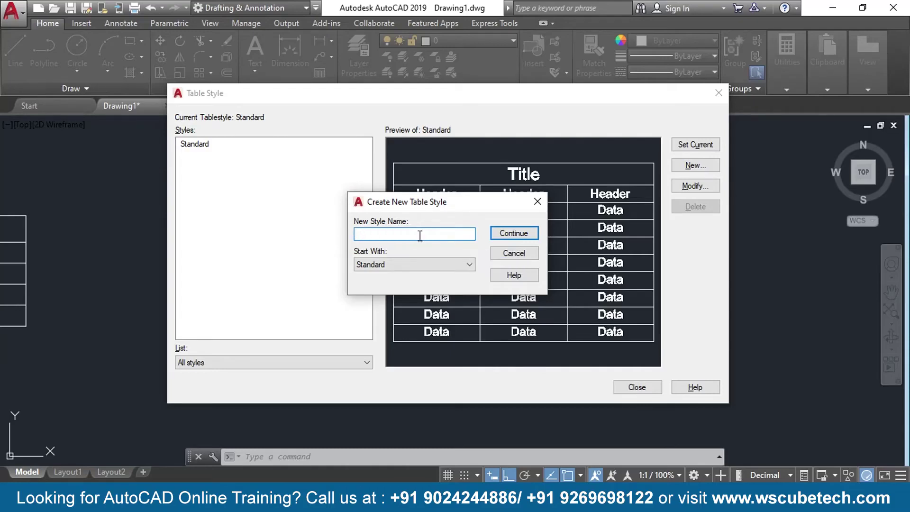
text(auto)
click(450, 265)
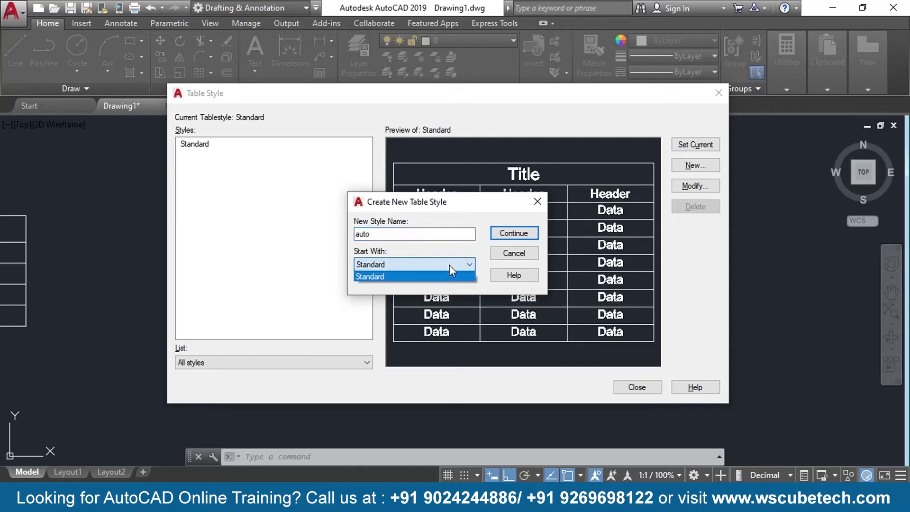
click(504, 234)
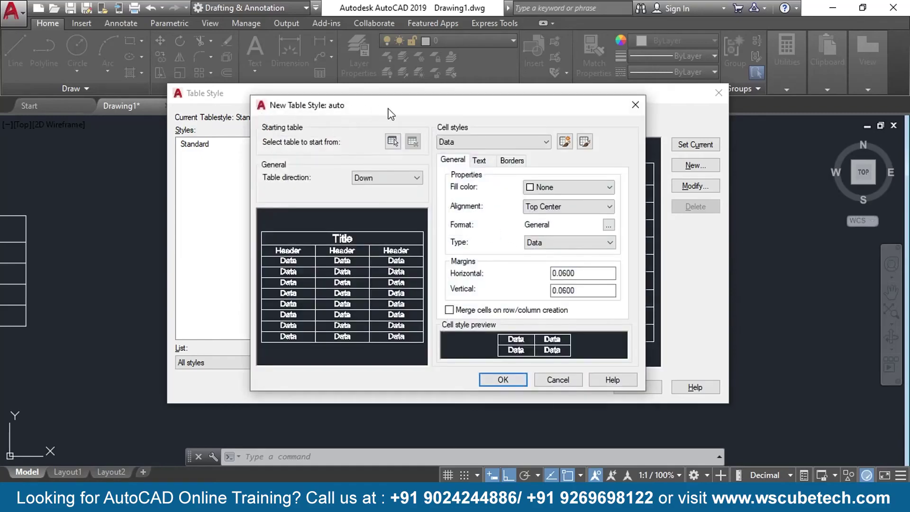
drag(388, 108, 386, 92)
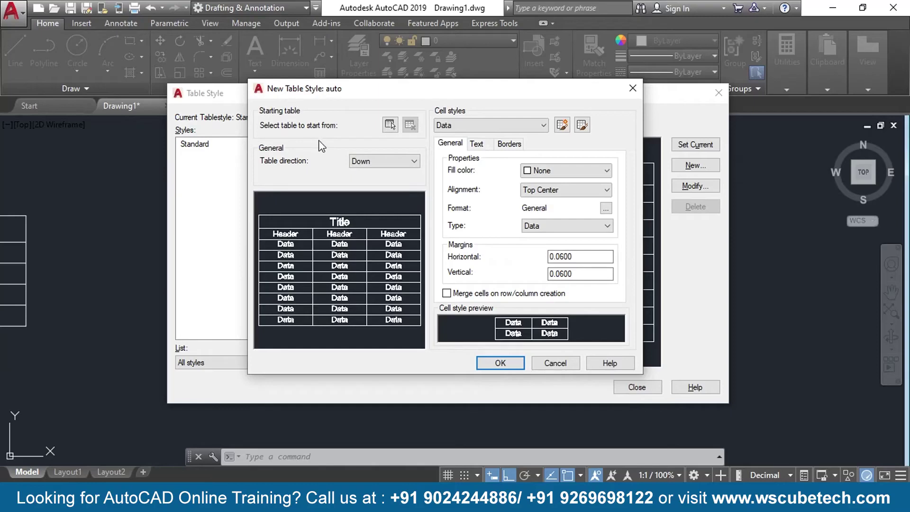
click(412, 162)
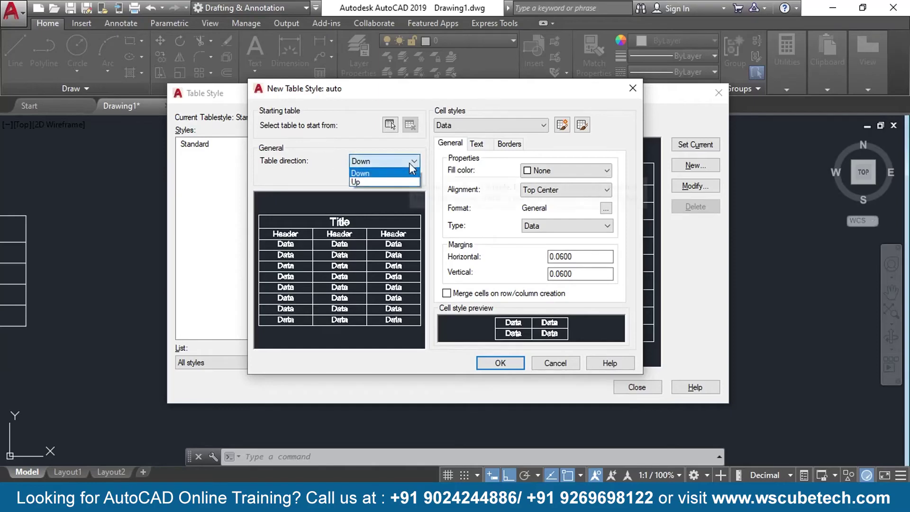
click(382, 181)
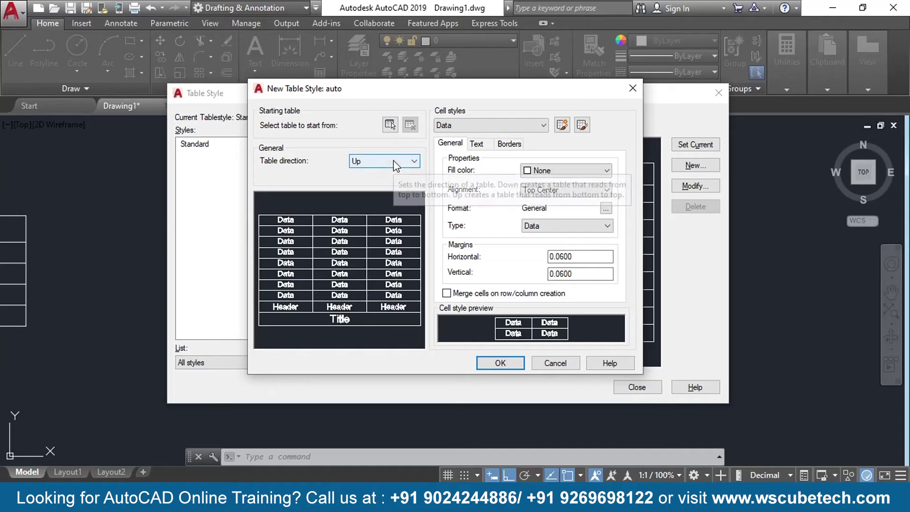
click(396, 164)
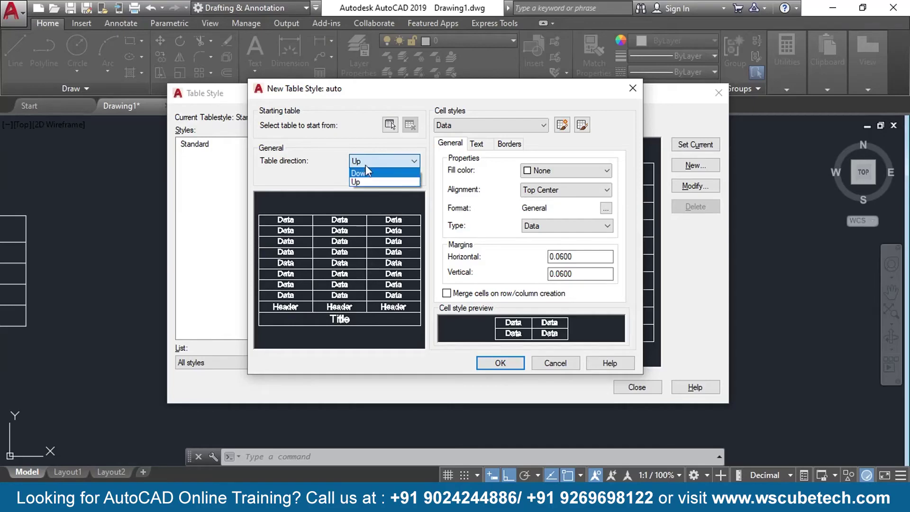
click(374, 173)
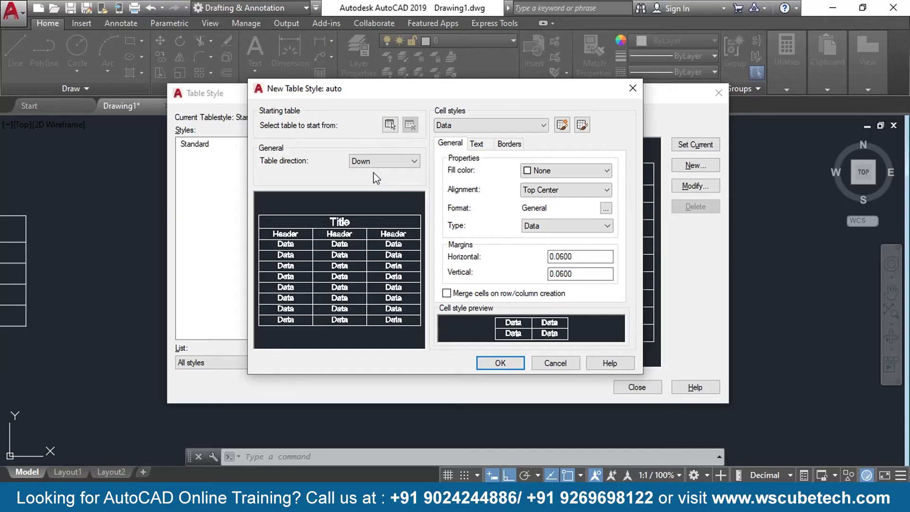
click(520, 125)
click(520, 122)
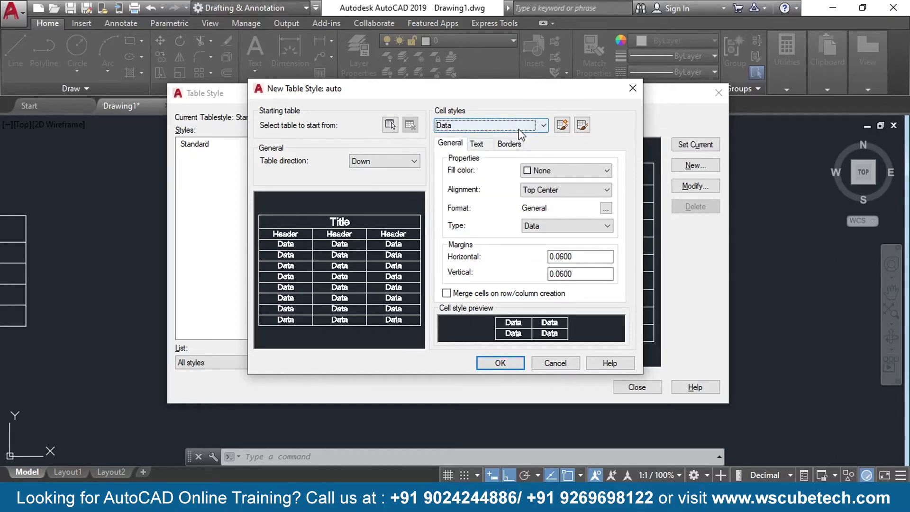
click(521, 126)
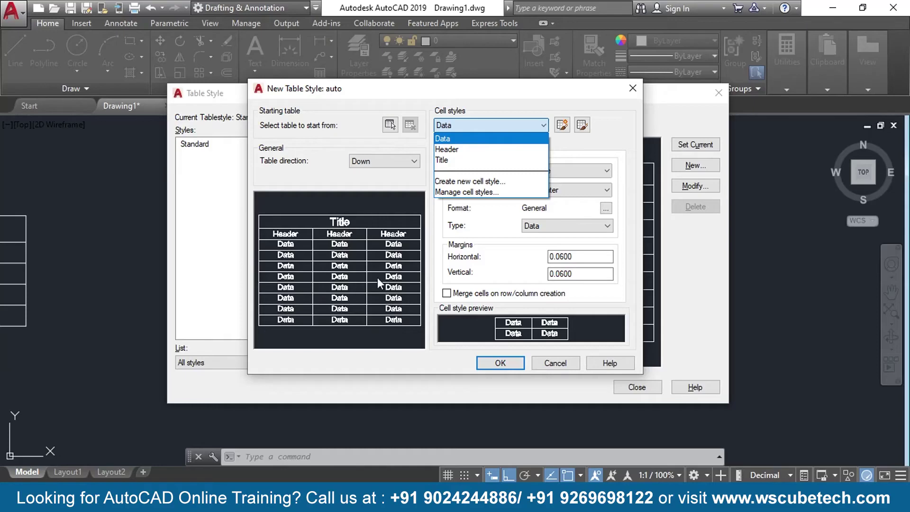
click(462, 149)
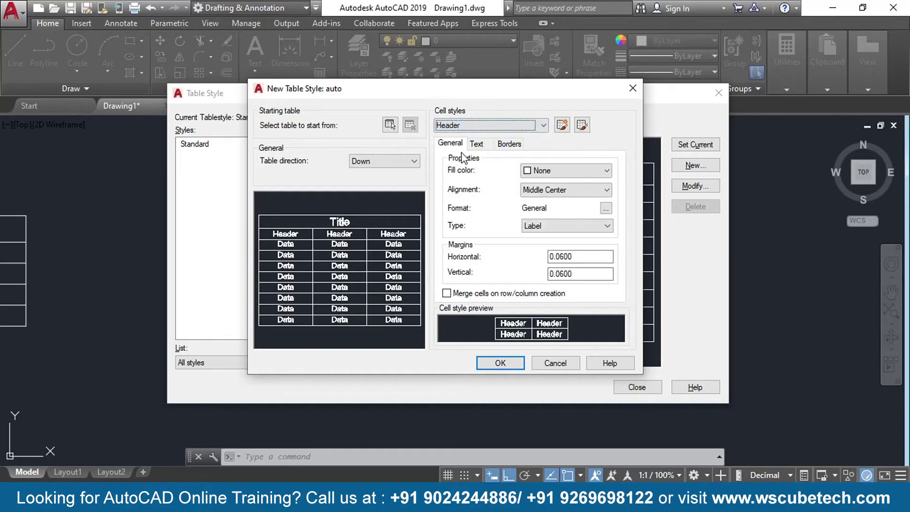
click(479, 126)
click(458, 159)
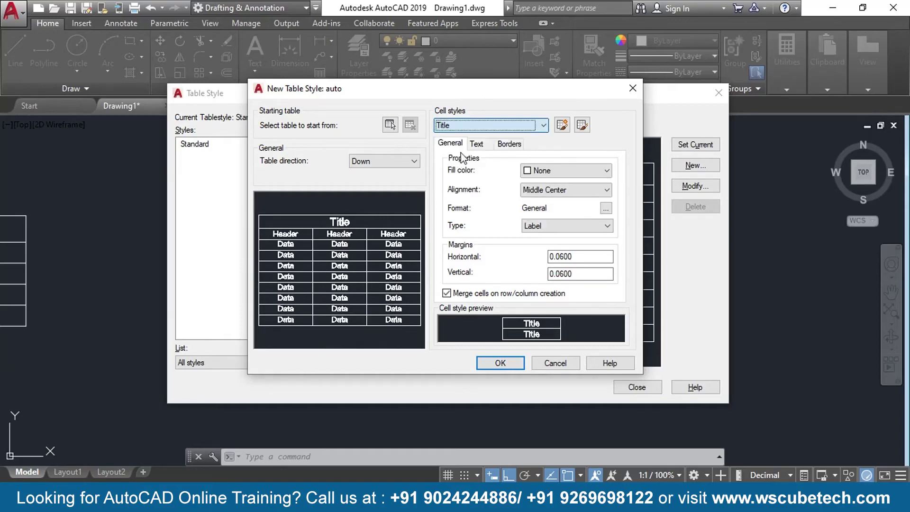
click(492, 126)
click(466, 139)
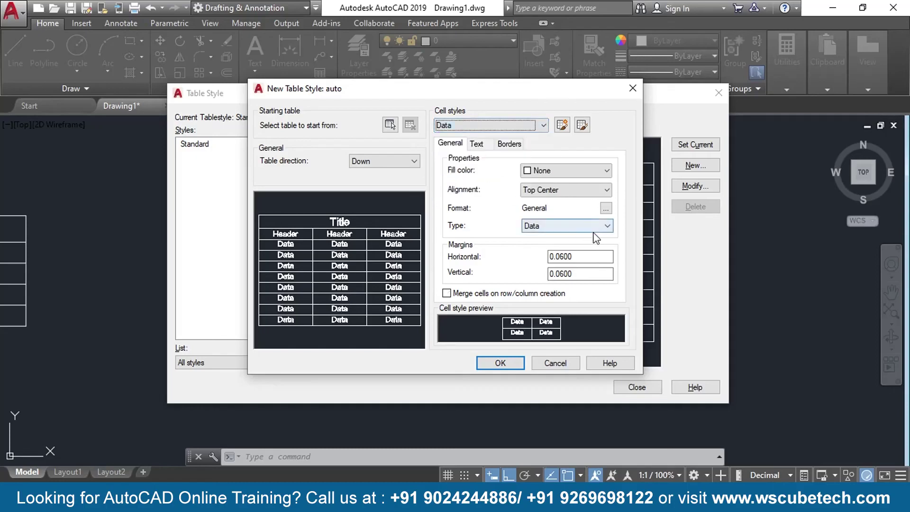
click(512, 126)
click(461, 144)
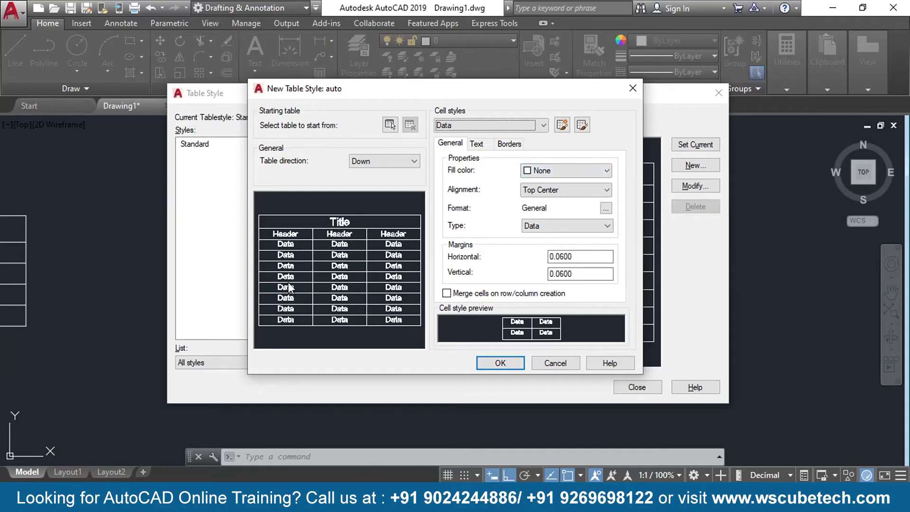
click(595, 170)
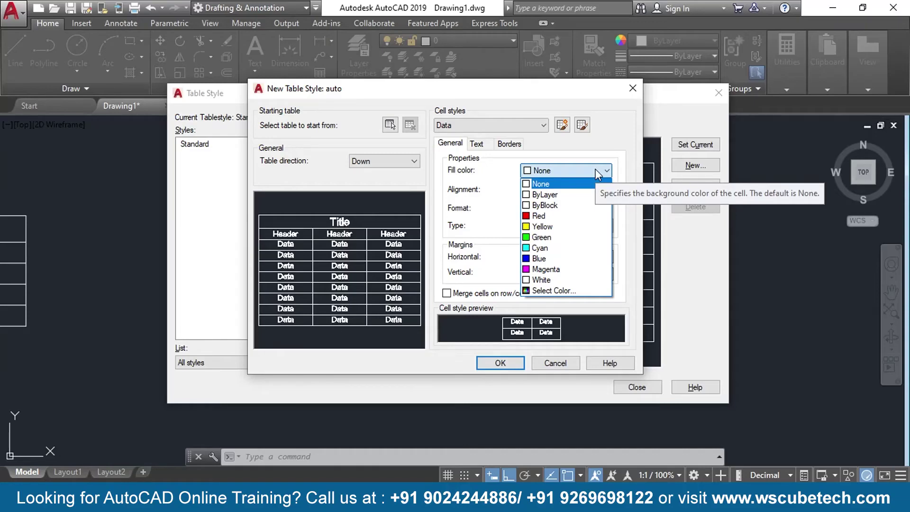
click(546, 227)
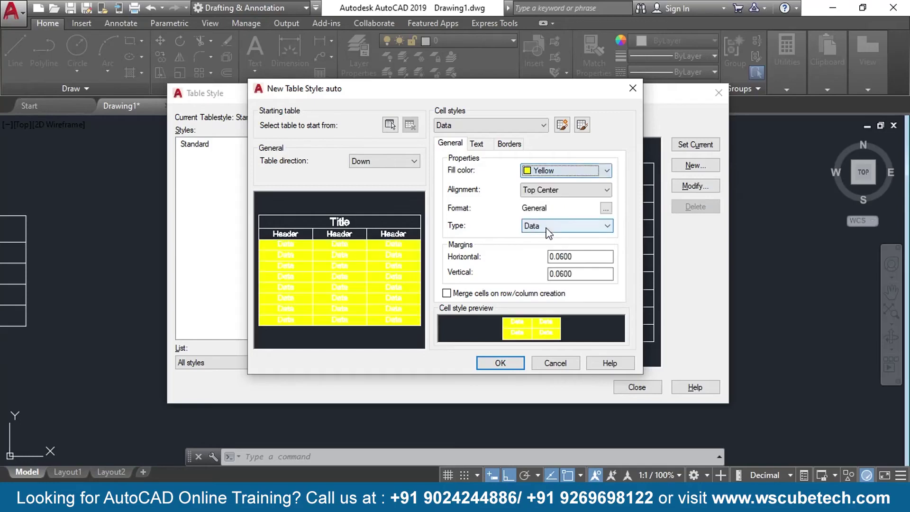
click(582, 170)
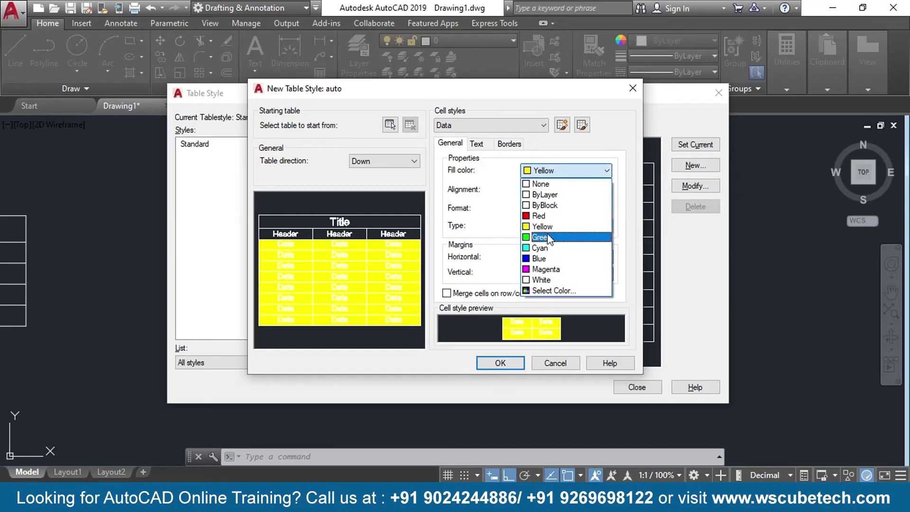
click(548, 239)
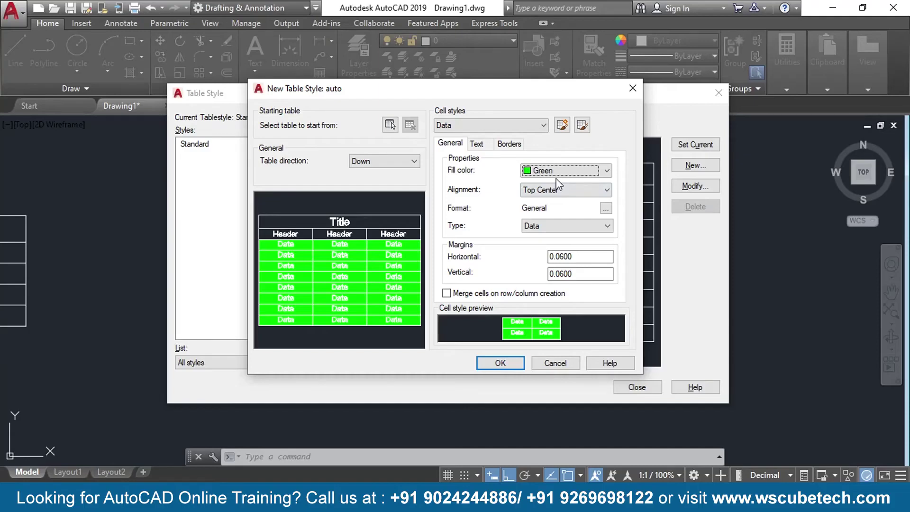
click(558, 190)
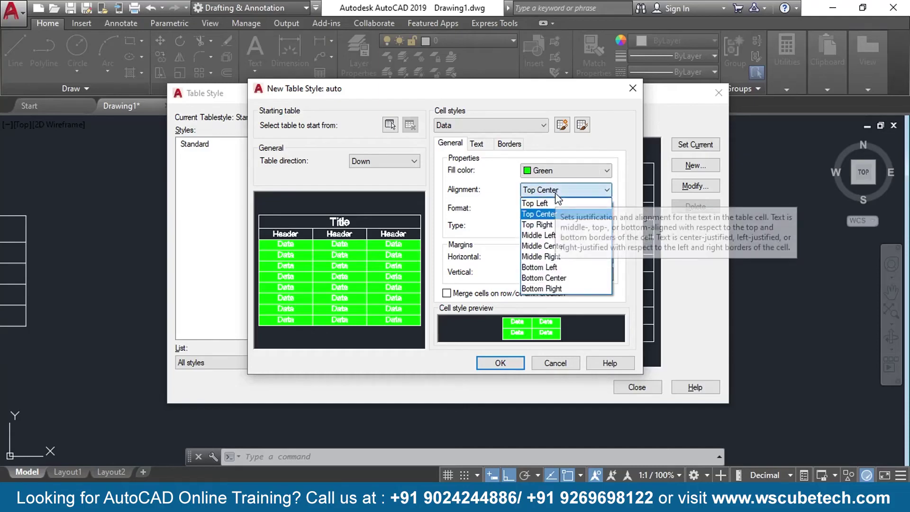
click(562, 167)
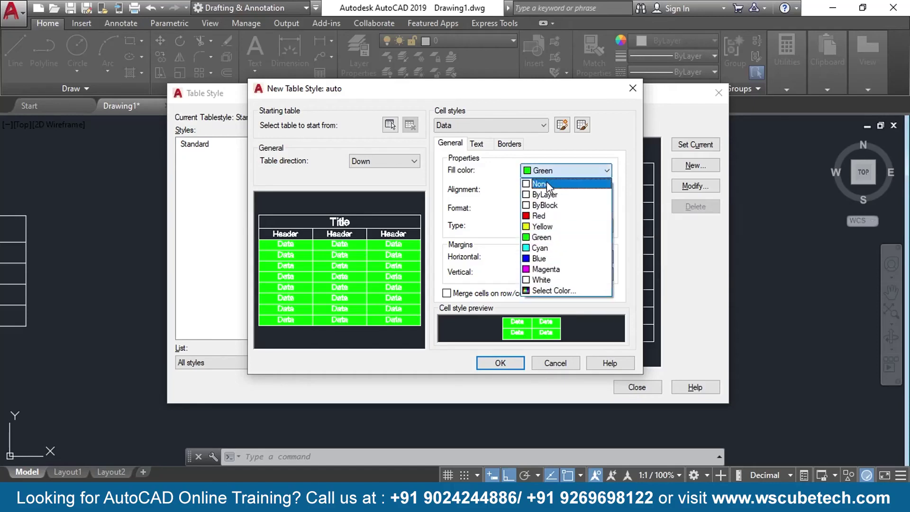
click(560, 183)
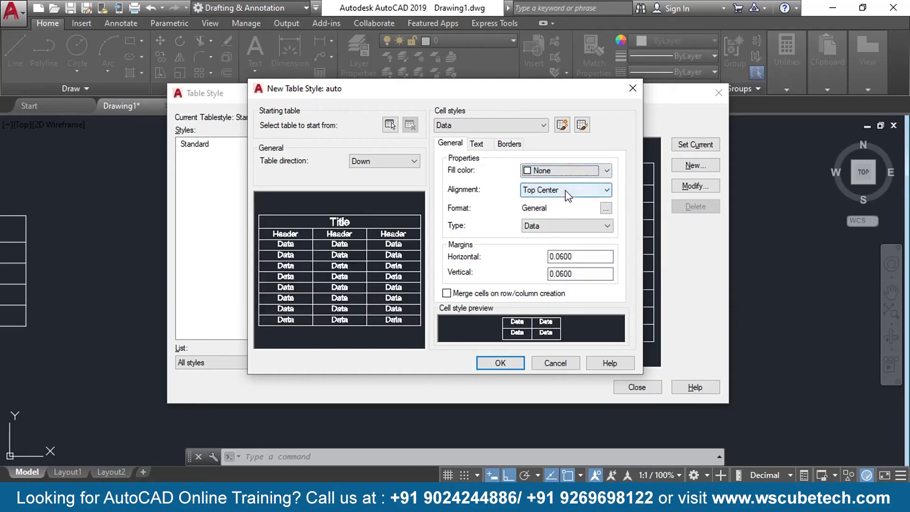
click(569, 192)
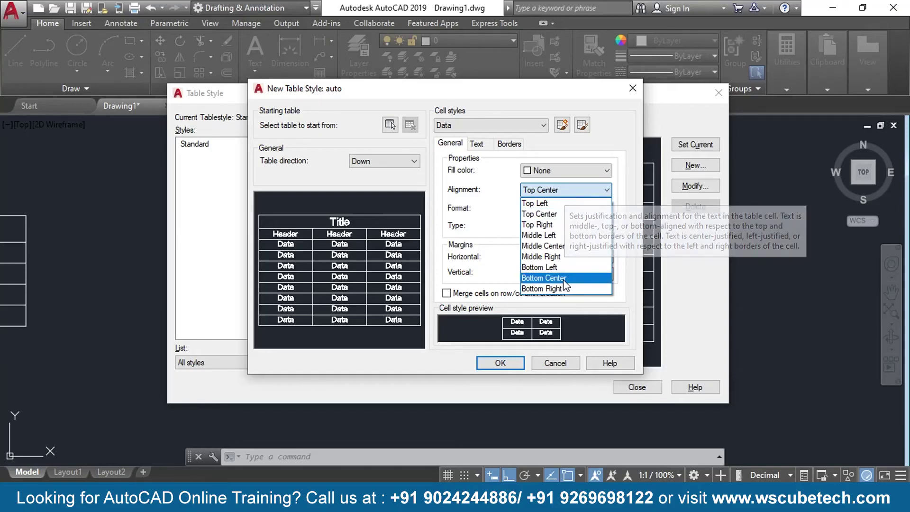
click(540, 289)
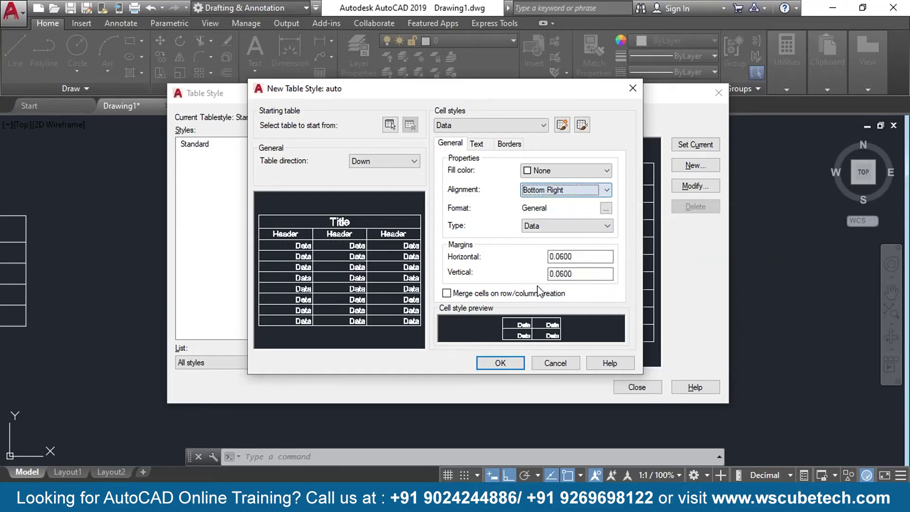
click(569, 191)
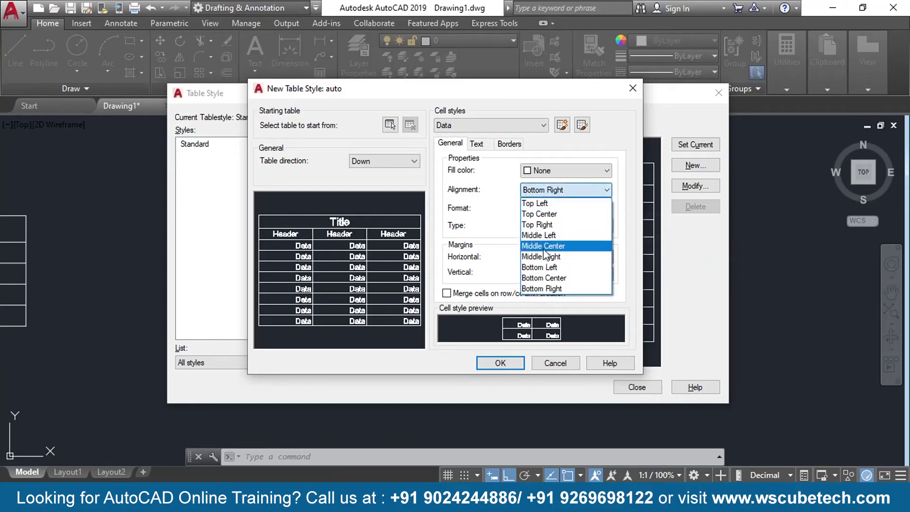
click(545, 245)
click(552, 193)
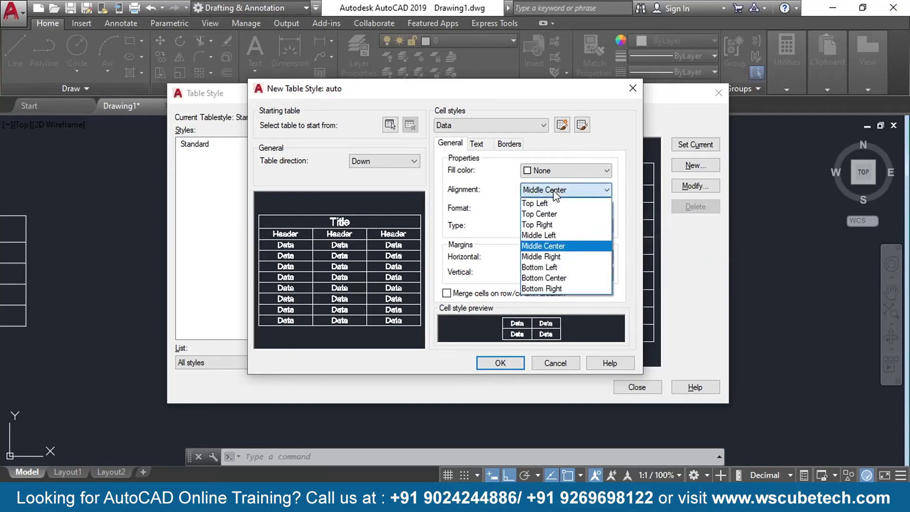
click(550, 200)
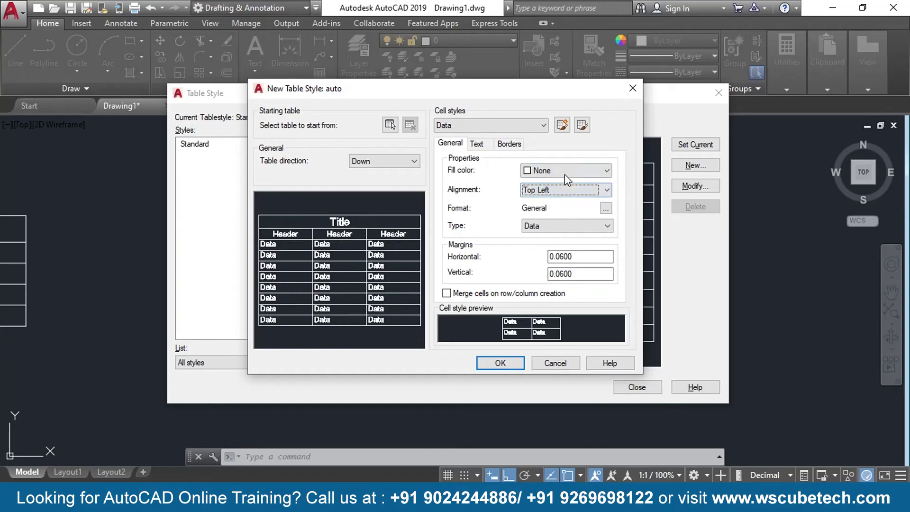
click(562, 190)
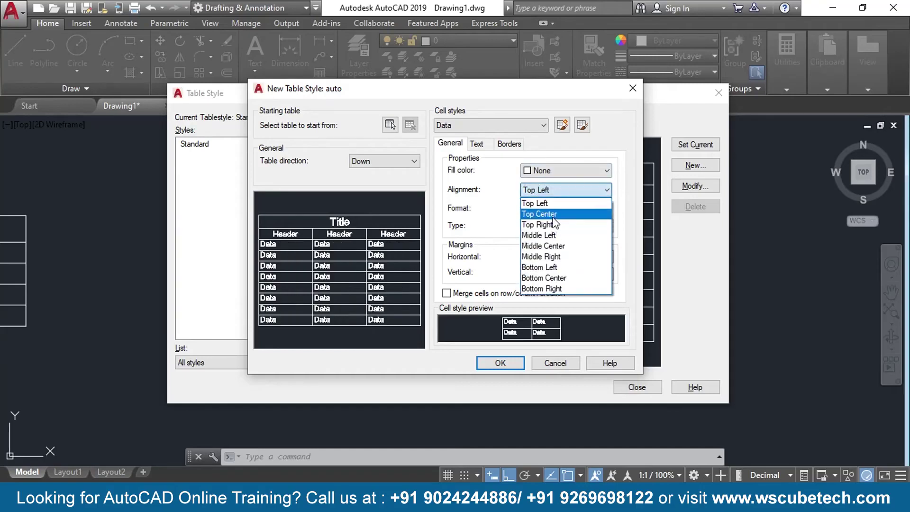
click(555, 214)
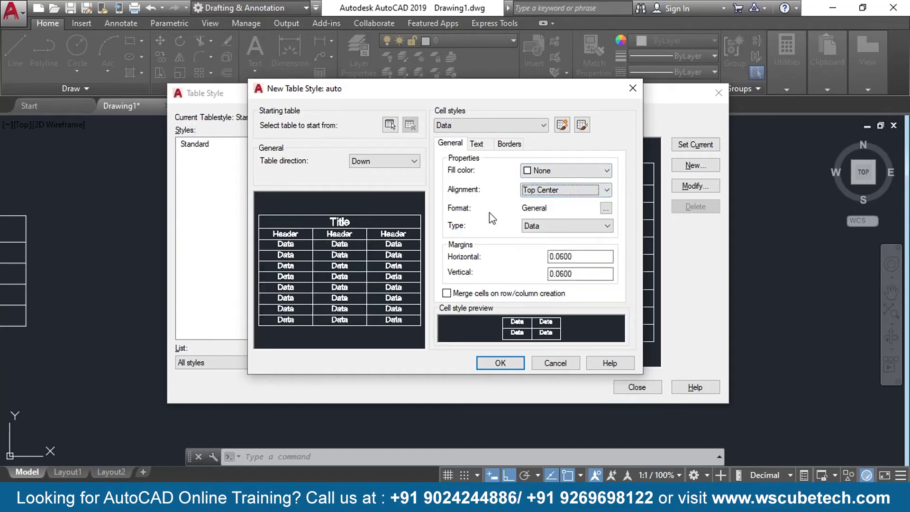
click(607, 209)
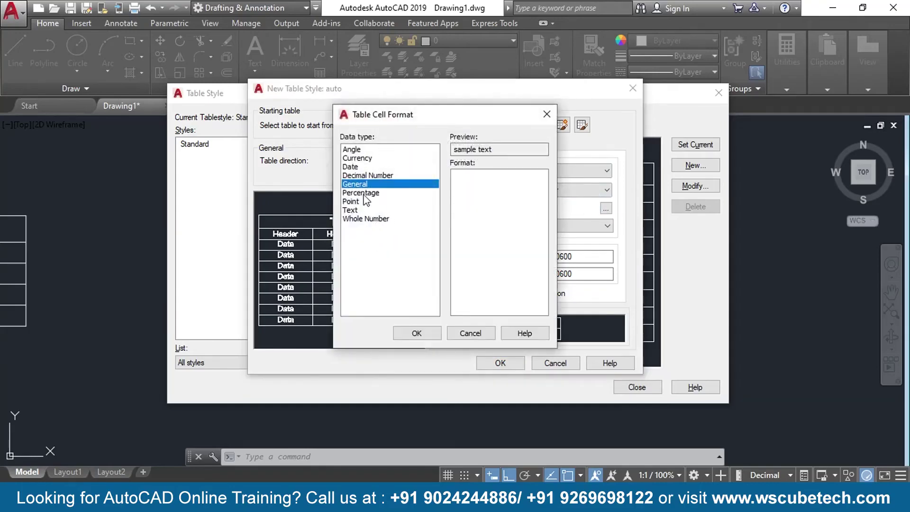
click(378, 175)
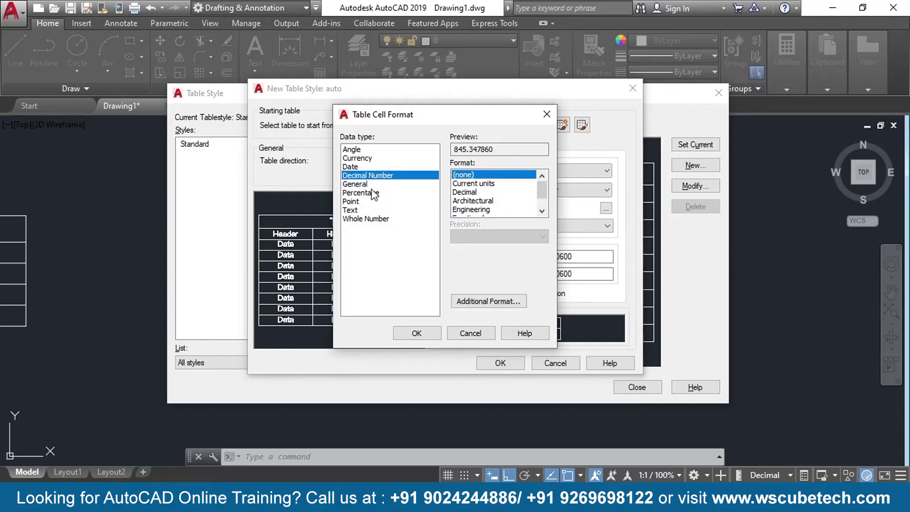
click(370, 193)
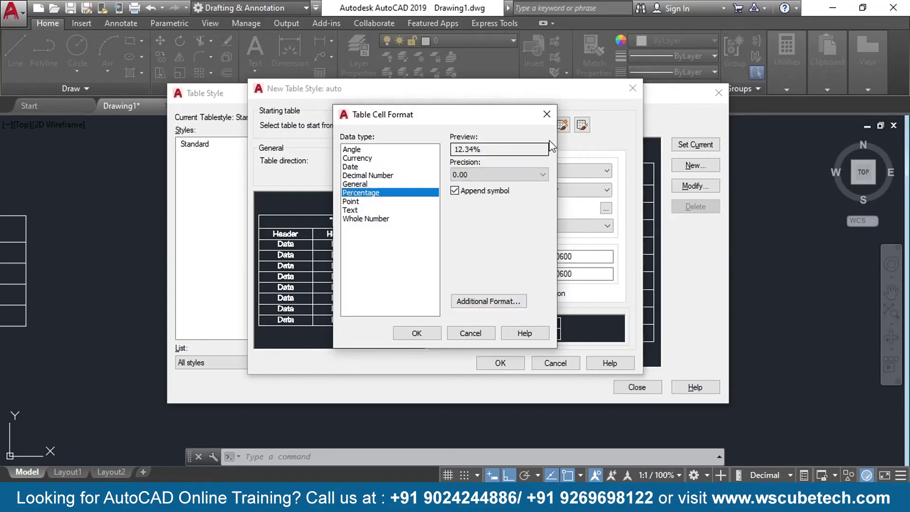
click(547, 114)
click(565, 226)
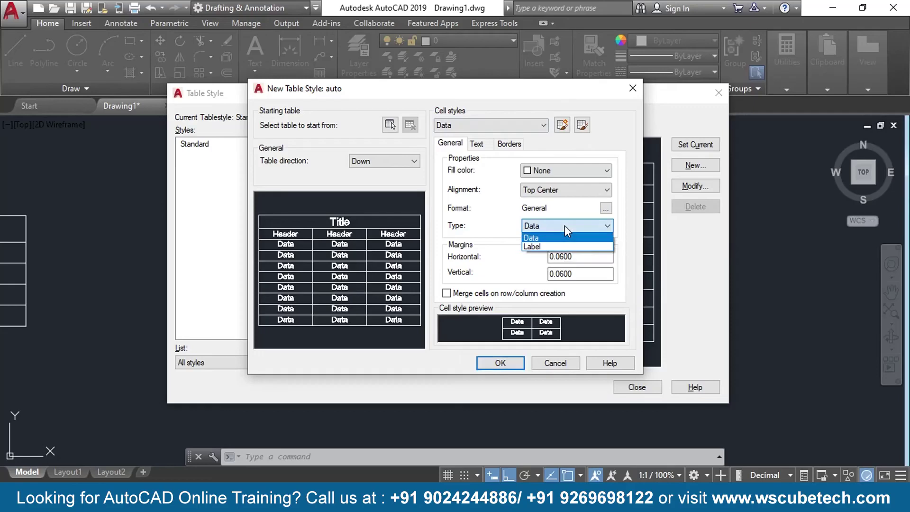
click(565, 226)
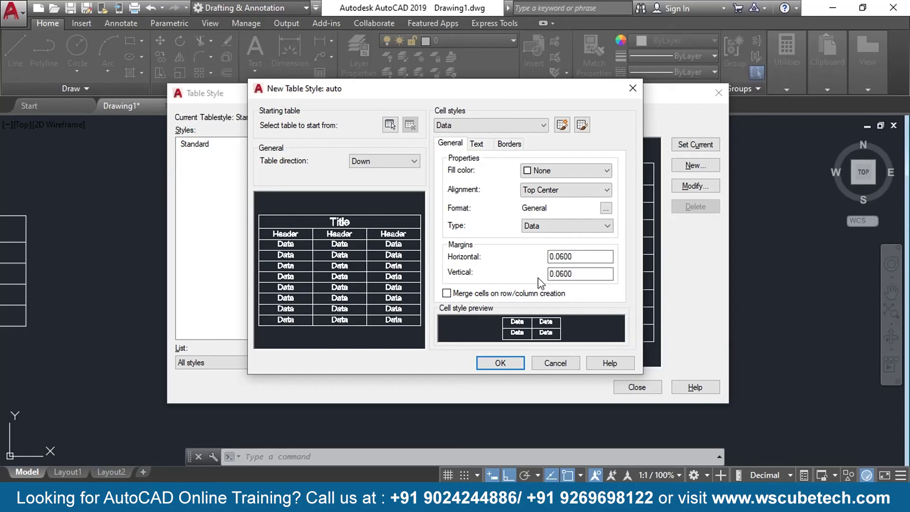
click(447, 293)
click(447, 293)
click(446, 294)
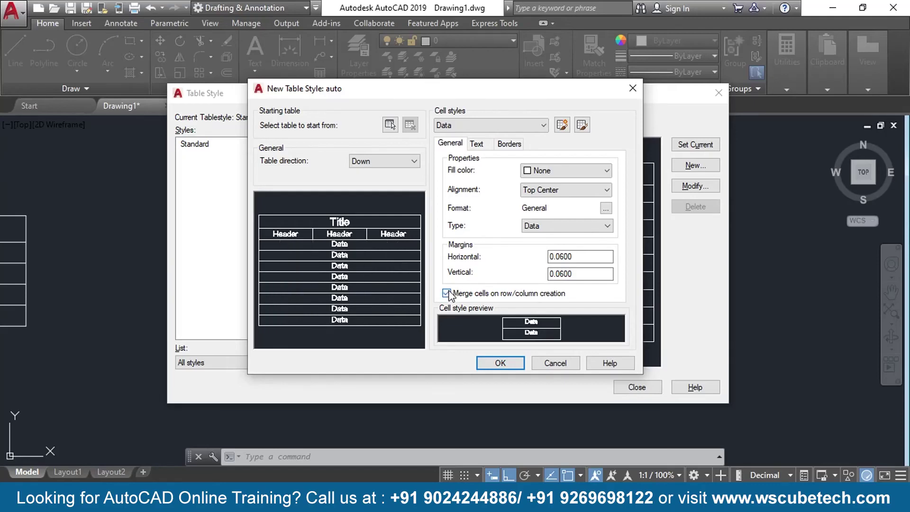
mouse_move(447, 294)
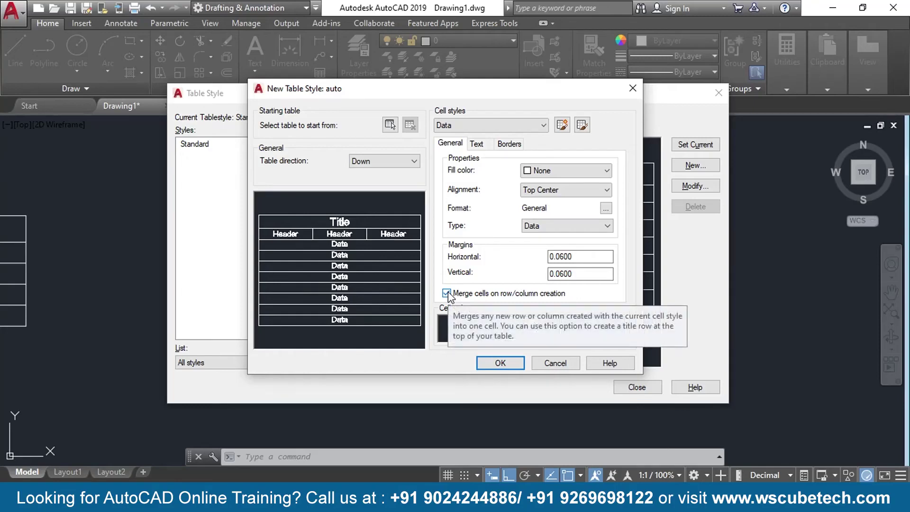
click(447, 293)
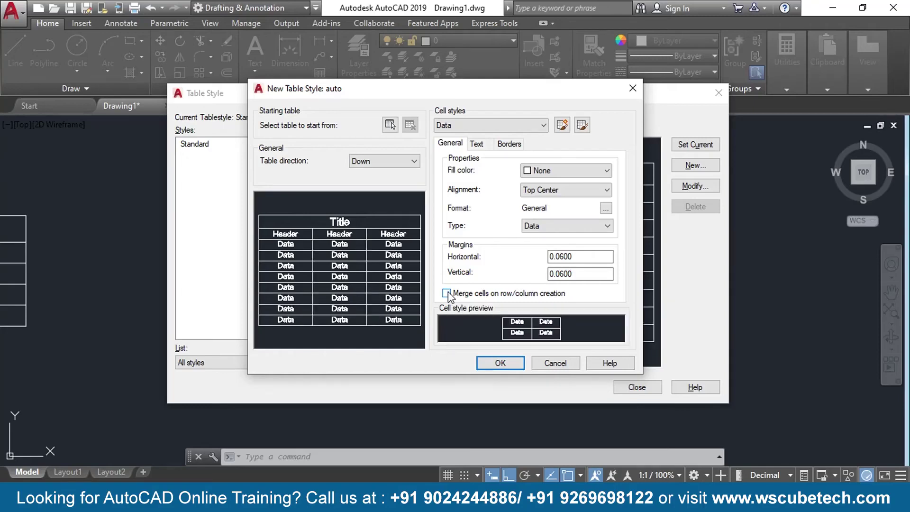
- Set the auto style's Data cell text colour to Red
click(477, 144)
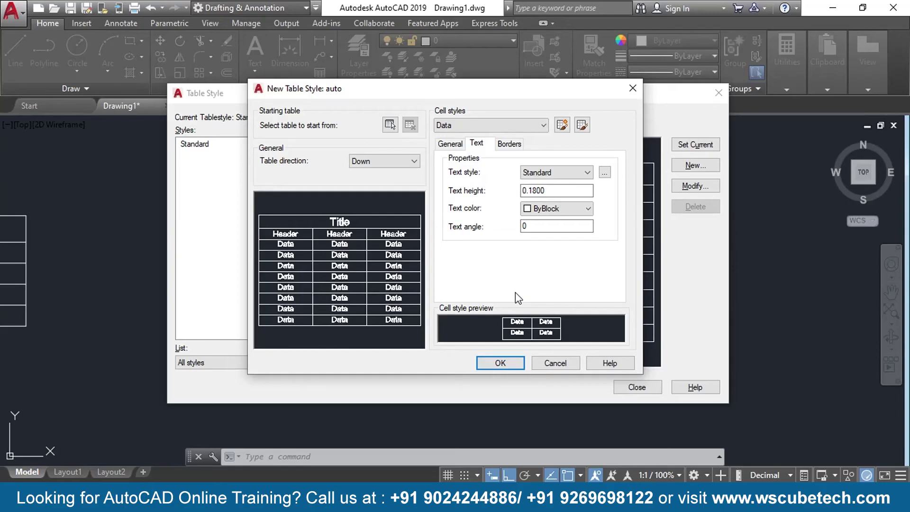
click(575, 213)
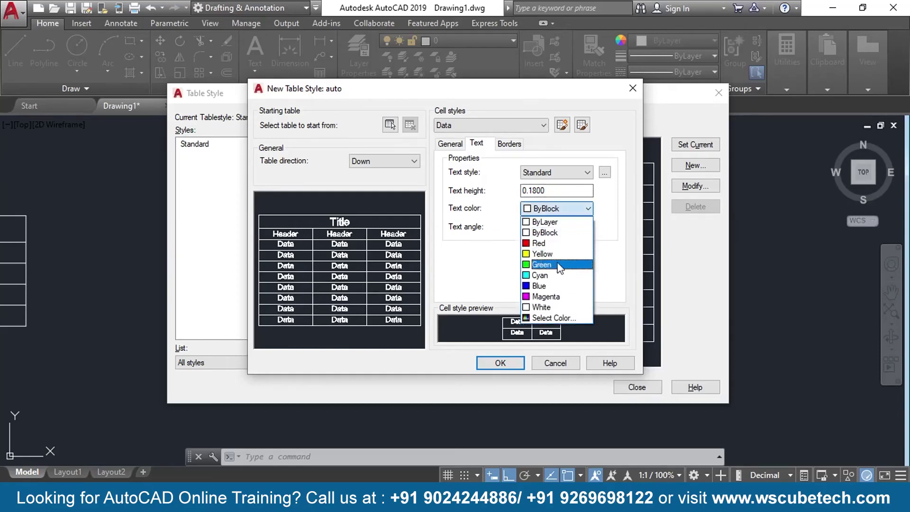
click(547, 244)
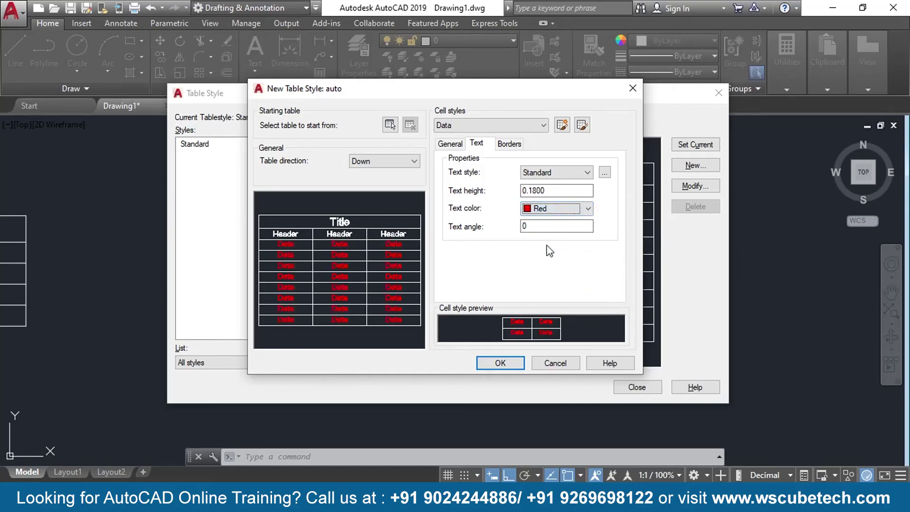
click(510, 144)
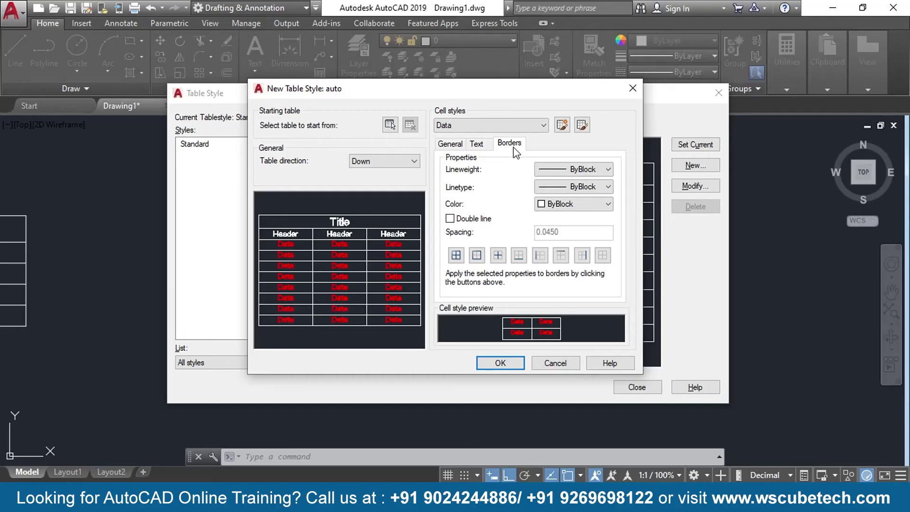
- Keep the default lineweight and apply a Blue outside border to the Data cells
click(593, 187)
click(597, 170)
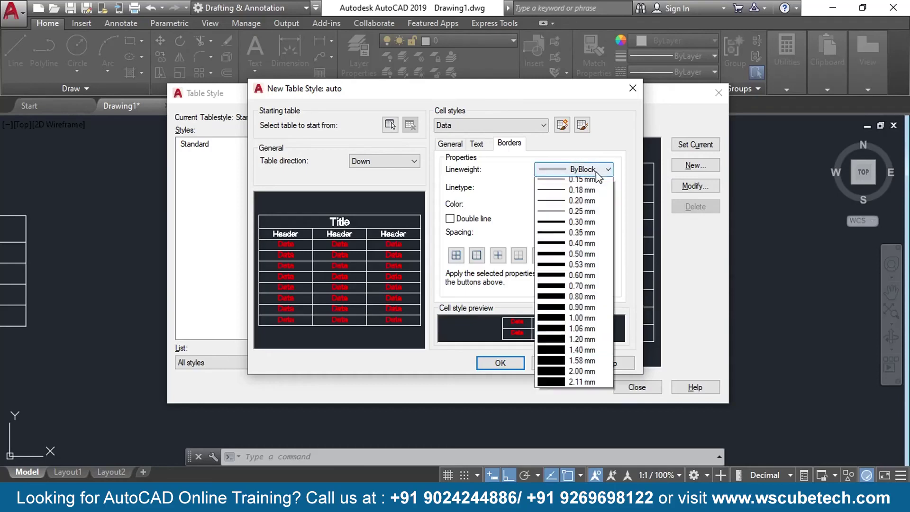
scroll(597, 176, up, 2)
click(598, 170)
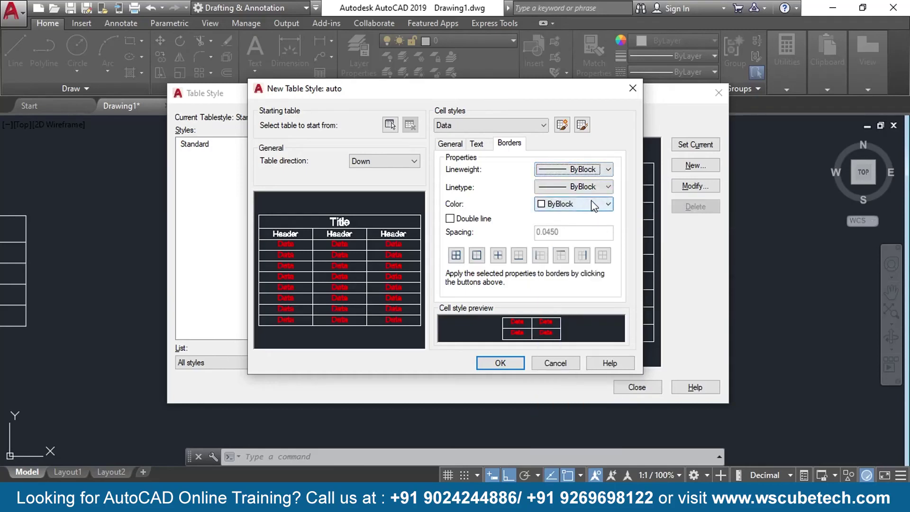
click(594, 205)
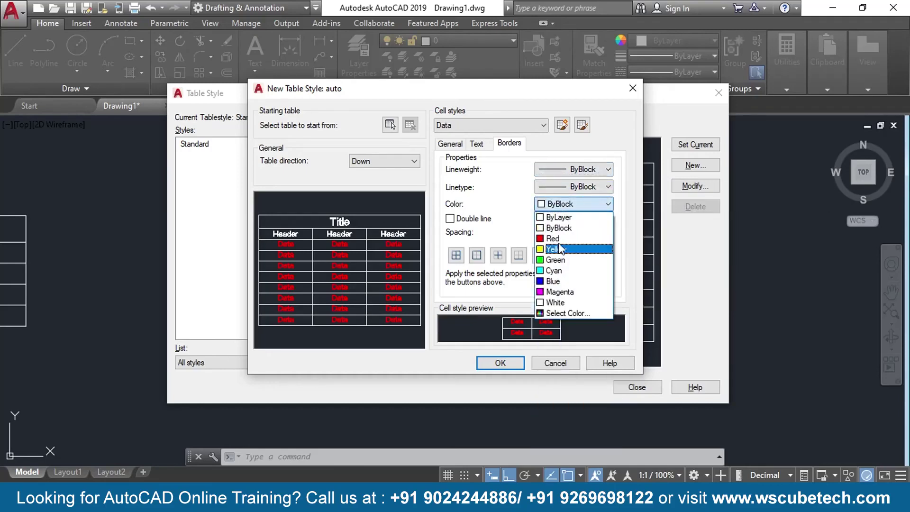
click(563, 282)
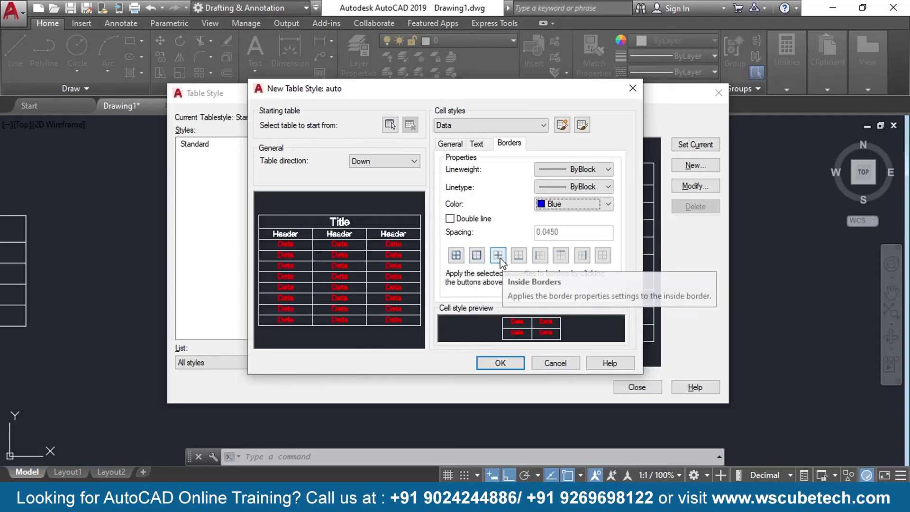
click(472, 257)
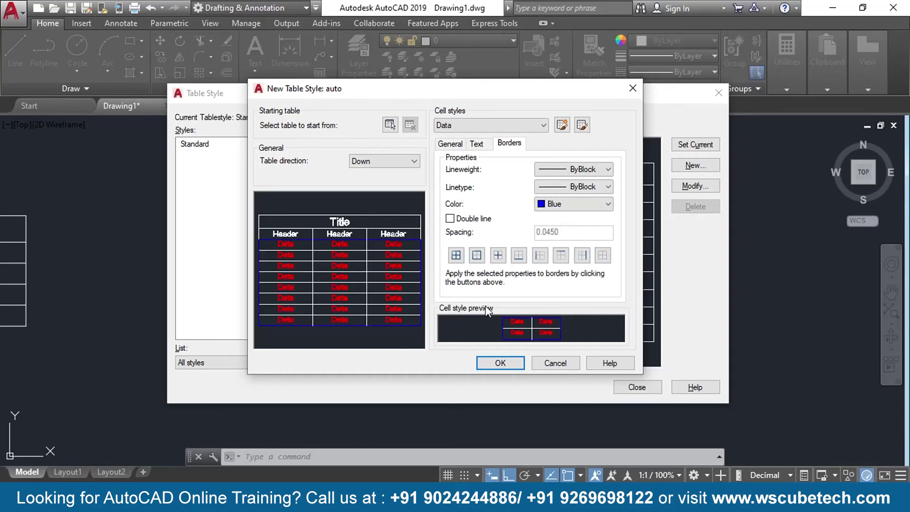
- Review the Header cell style's General, Text and Borders settings without changing them
click(493, 126)
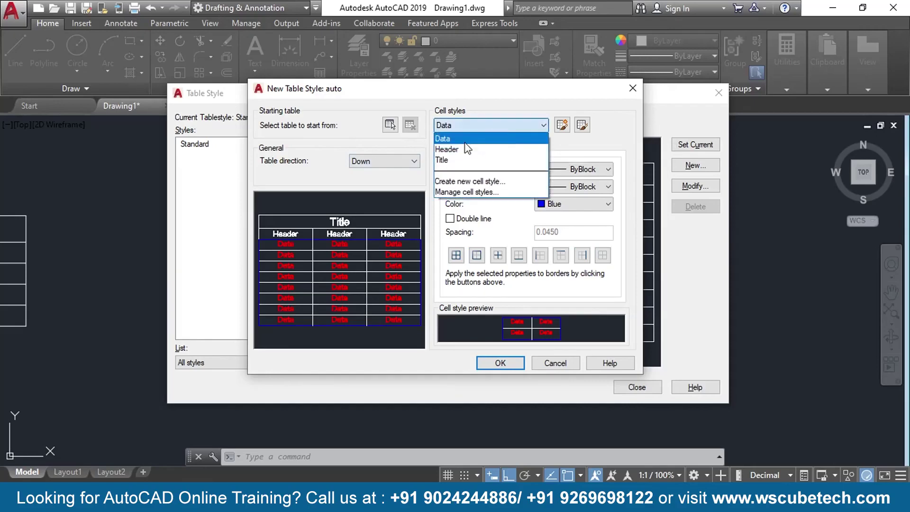
click(467, 145)
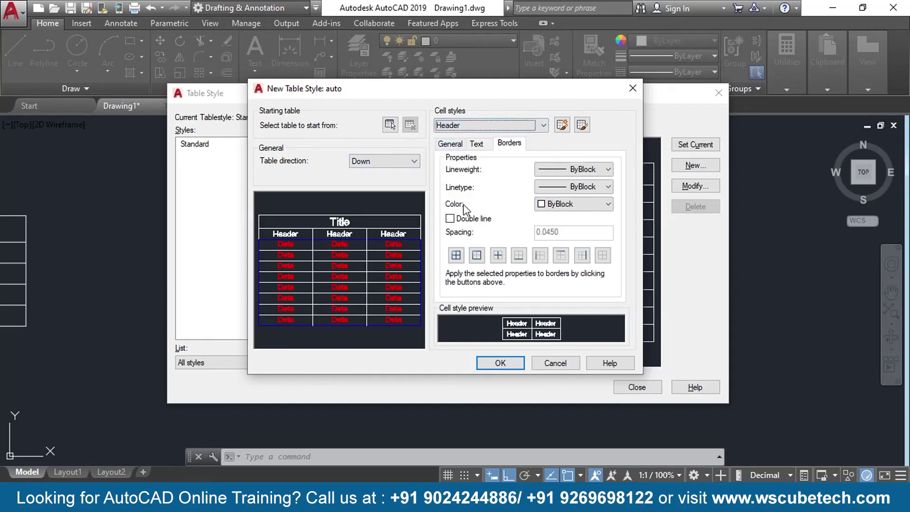
click(449, 143)
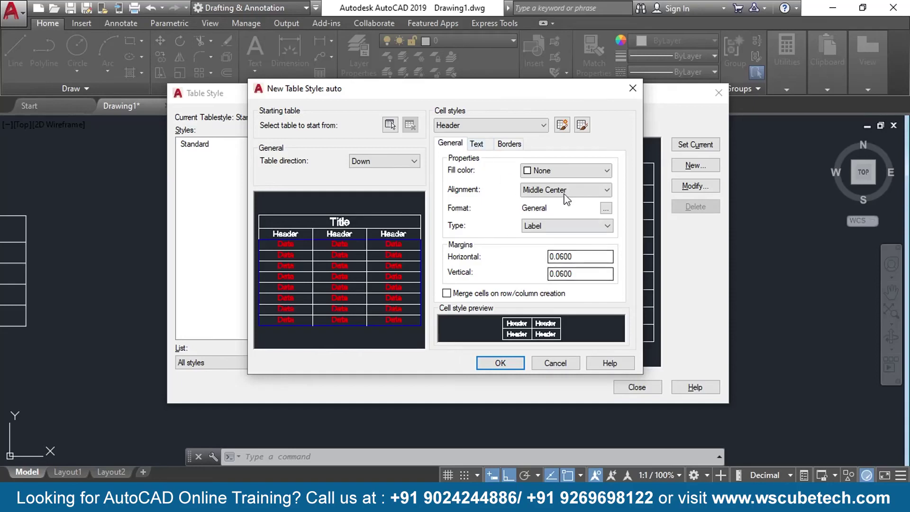
click(478, 146)
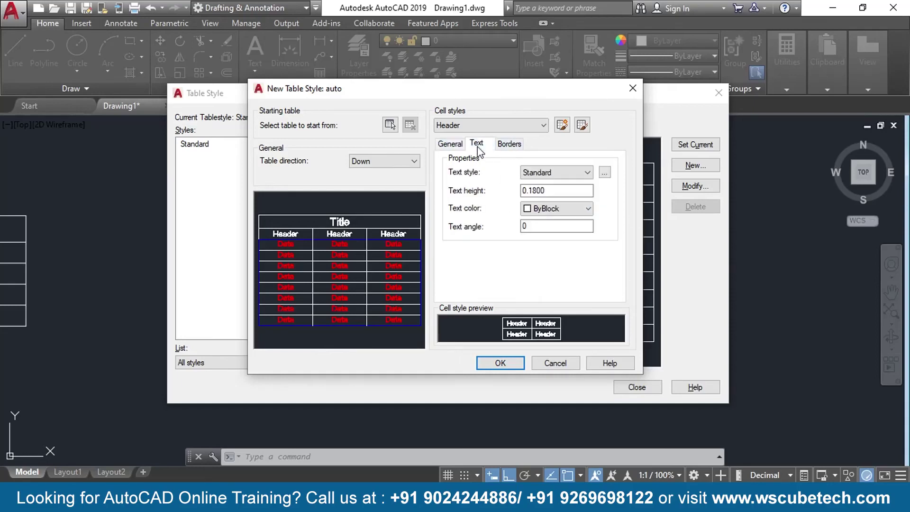
click(514, 149)
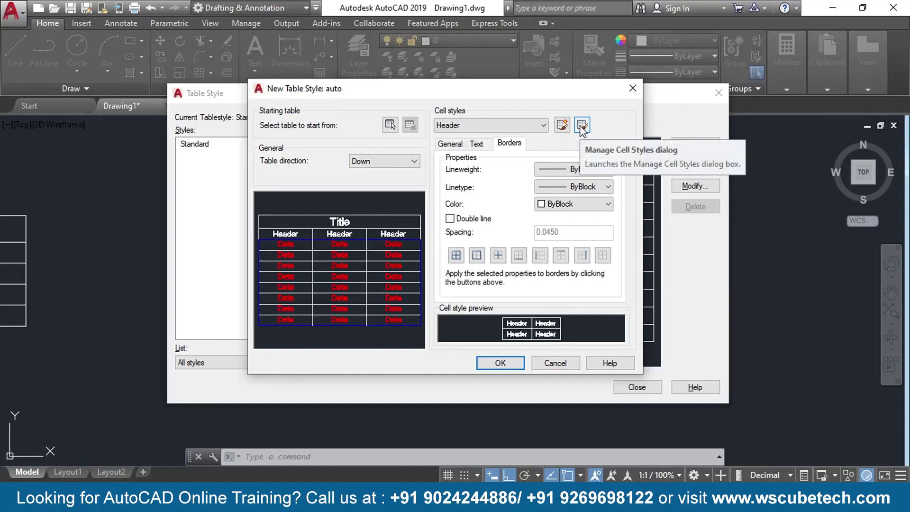
click(583, 126)
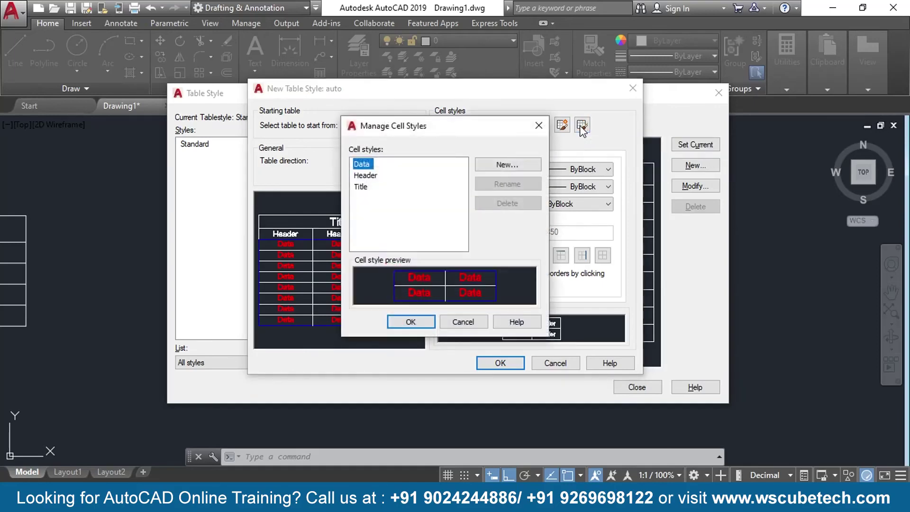
click(532, 126)
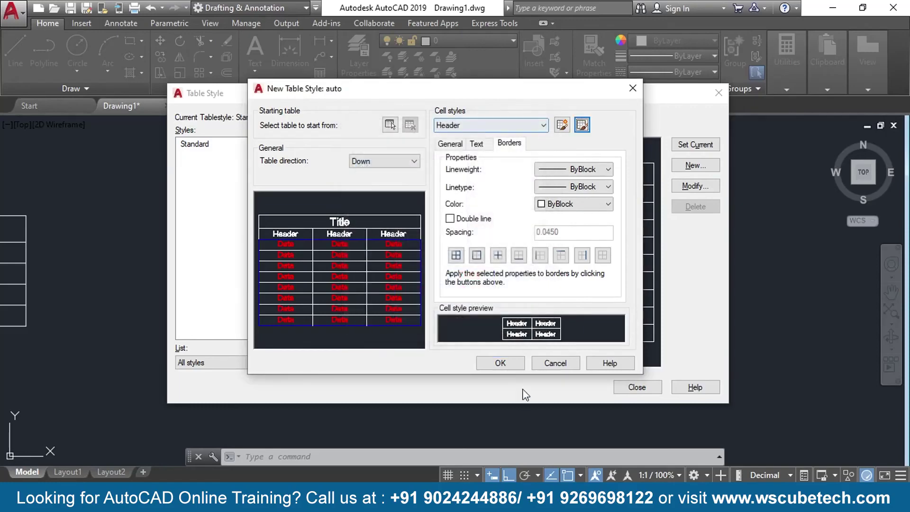
- Save the auto table style, set it current and close the Table Style manager
click(501, 362)
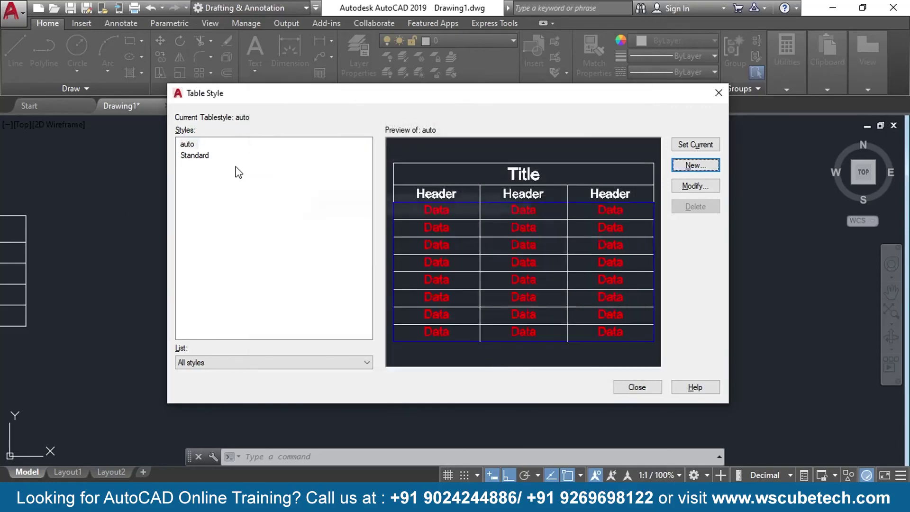
click(188, 146)
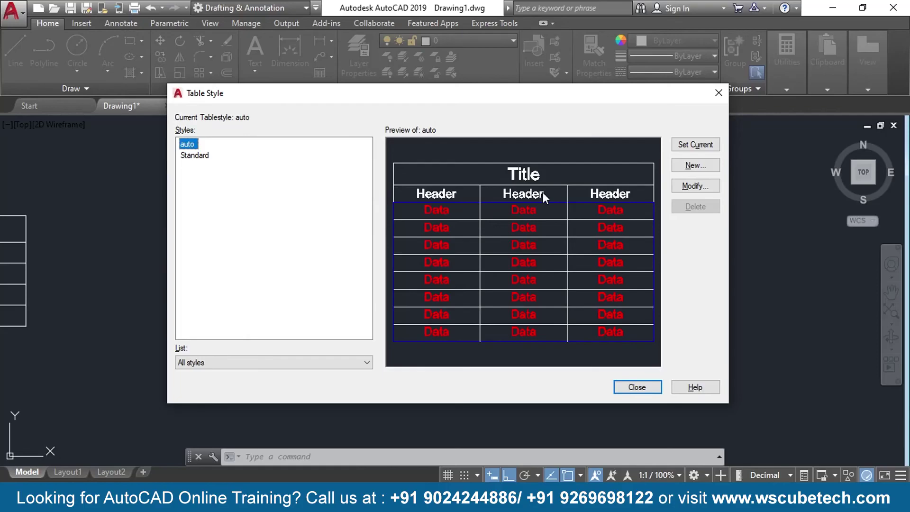
click(696, 145)
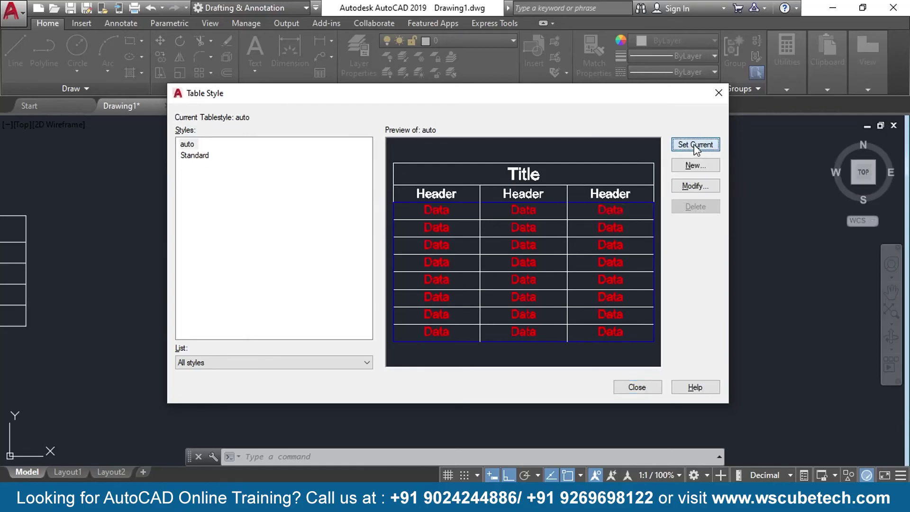
click(637, 388)
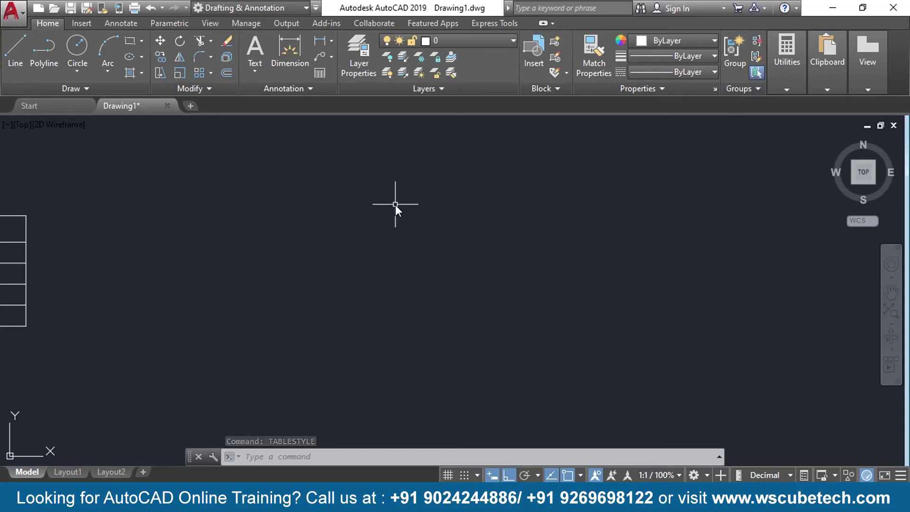
- Start a new TB table in the auto style, after comparing it with Standard
text(TB)
key(Return)
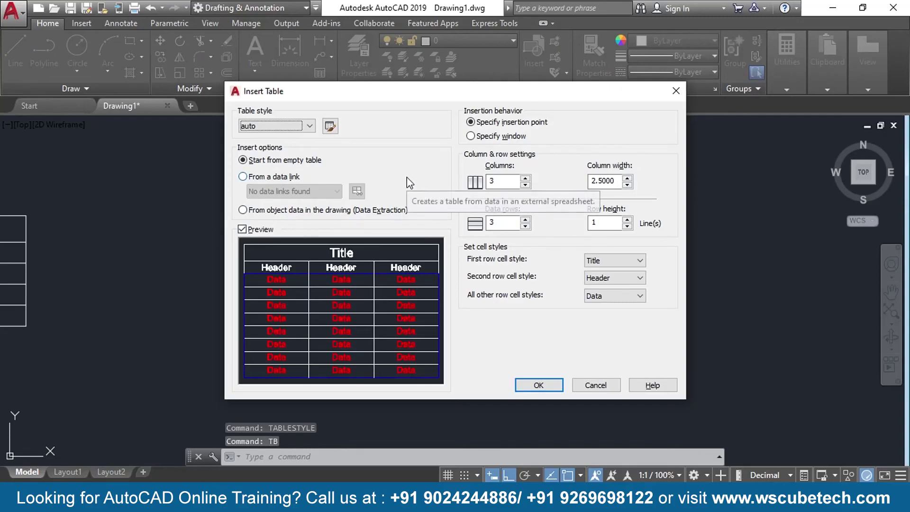
click(310, 126)
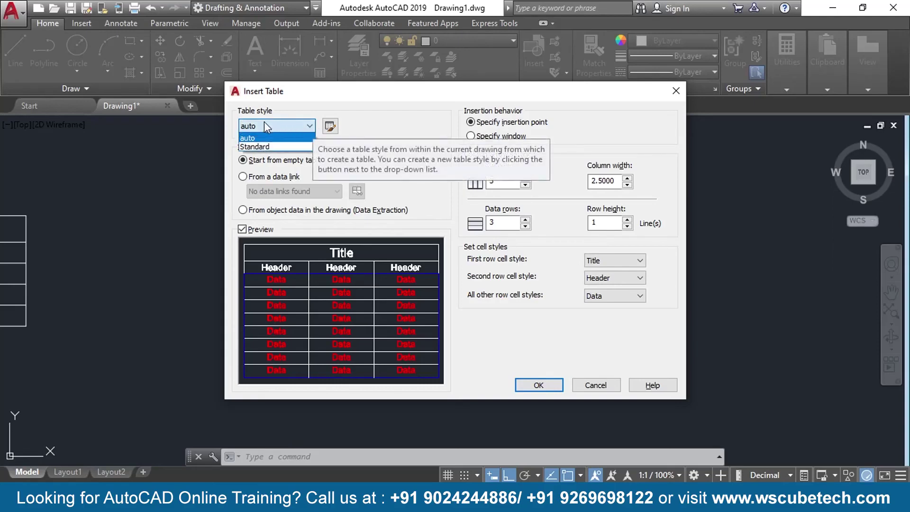
click(266, 147)
click(311, 126)
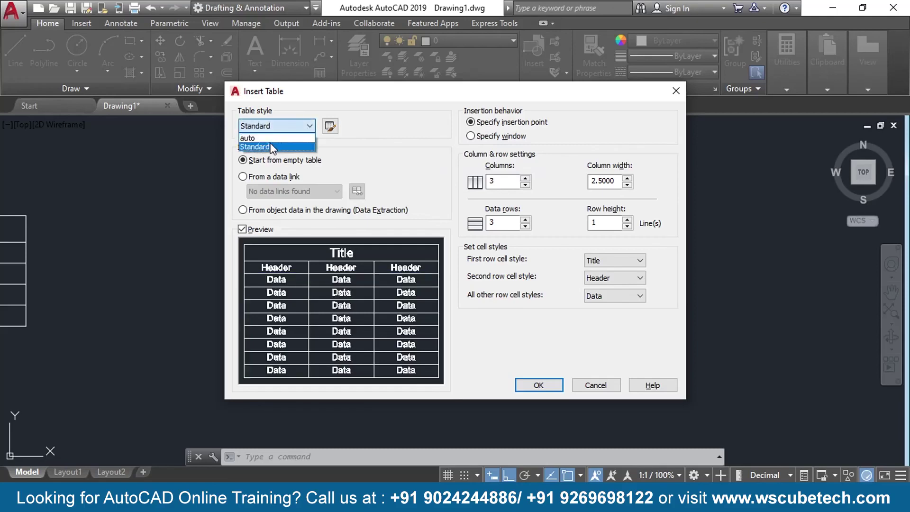
click(266, 137)
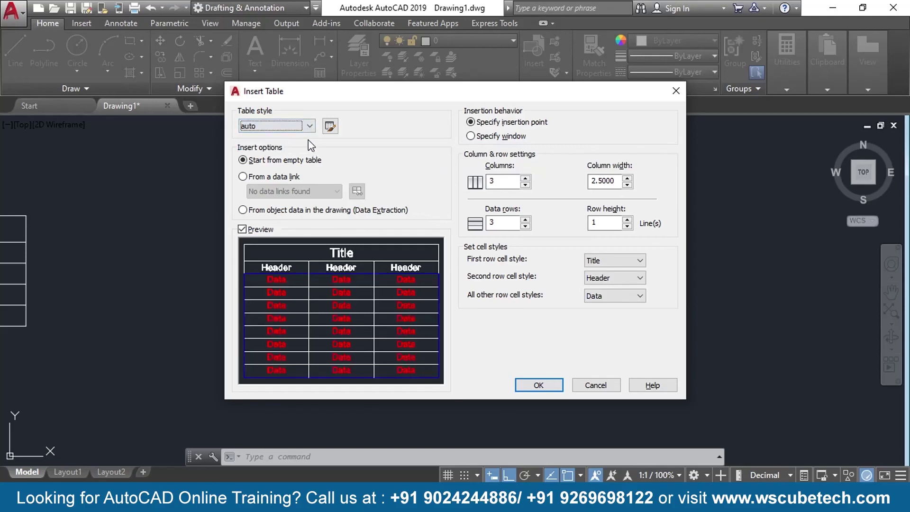
click(309, 127)
click(272, 148)
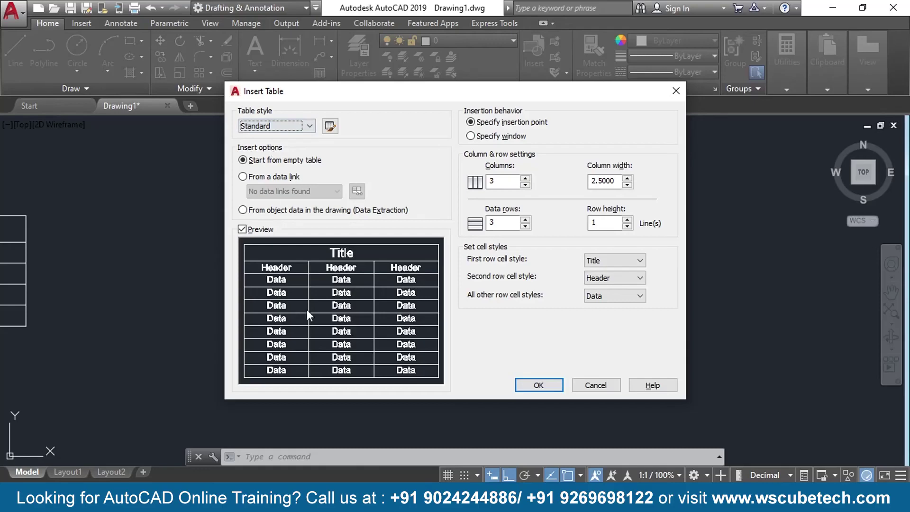
click(309, 126)
click(284, 138)
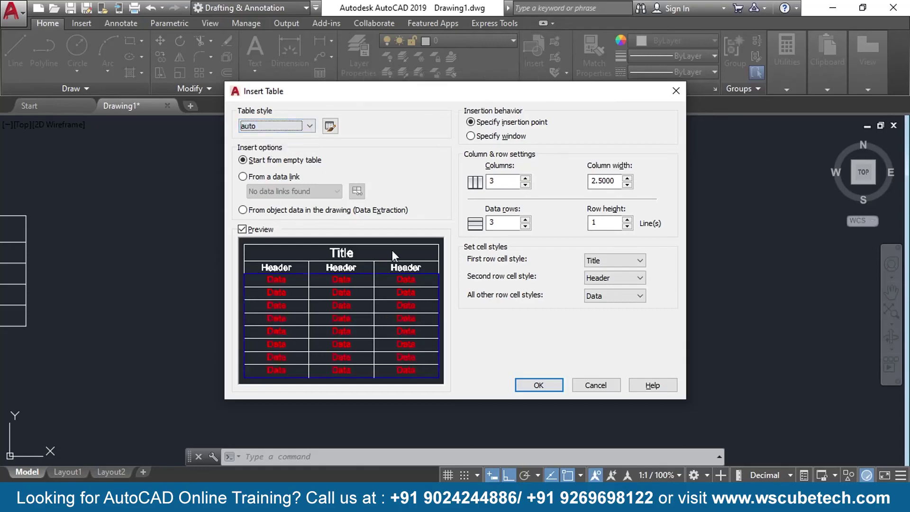
click(537, 388)
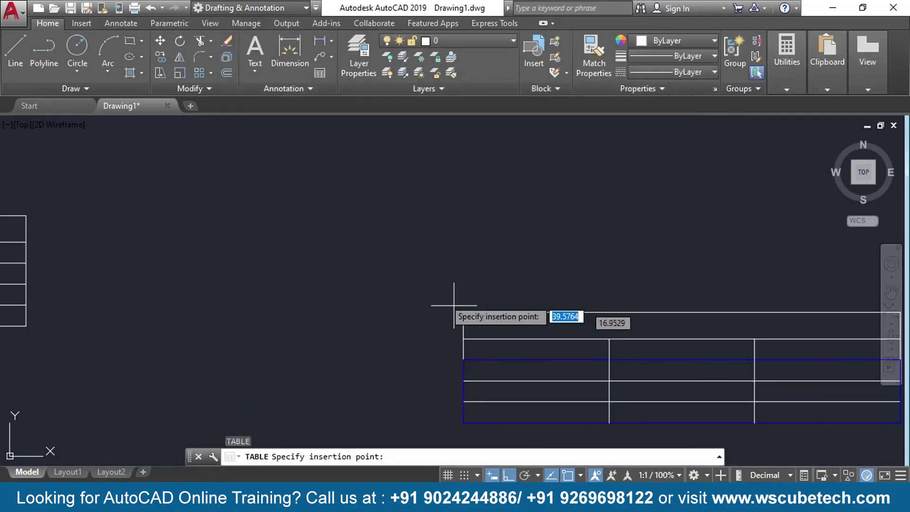
- Place the new table and type 'autocad' into its title cell
click(235, 176)
click(536, 324)
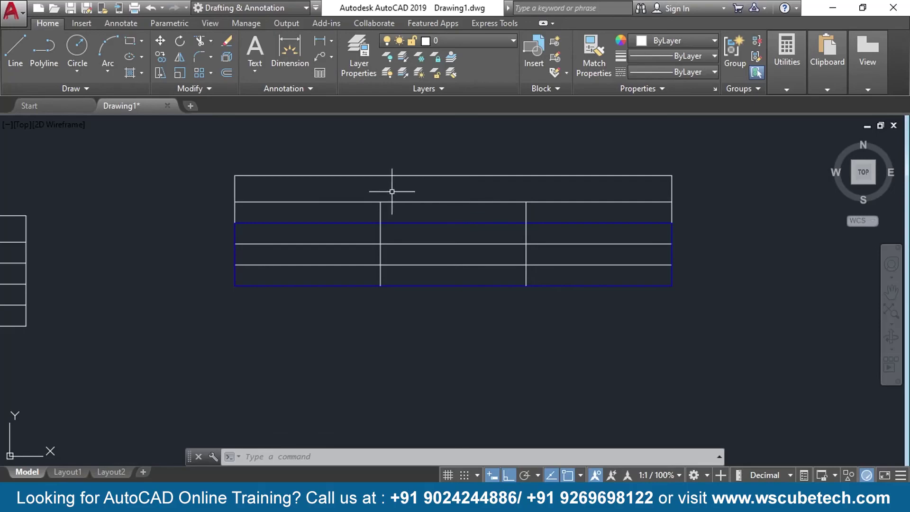
click(440, 196)
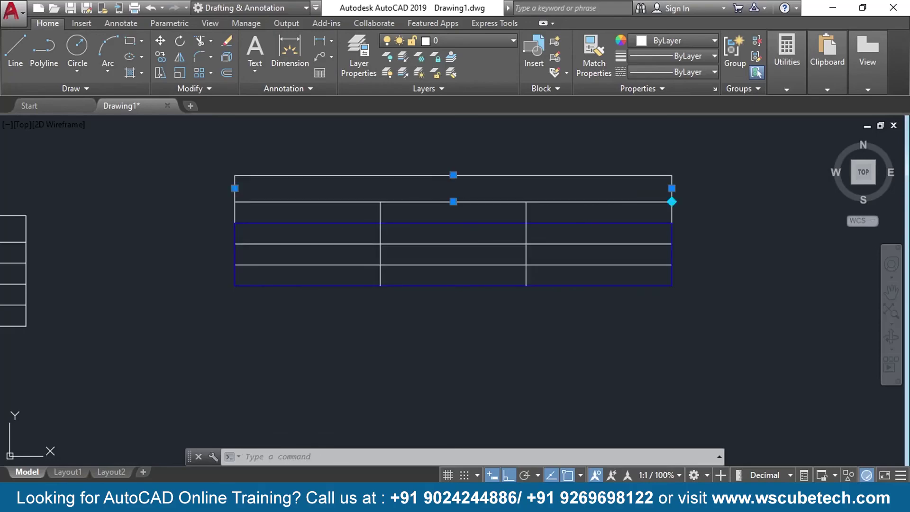
double_click(407, 199)
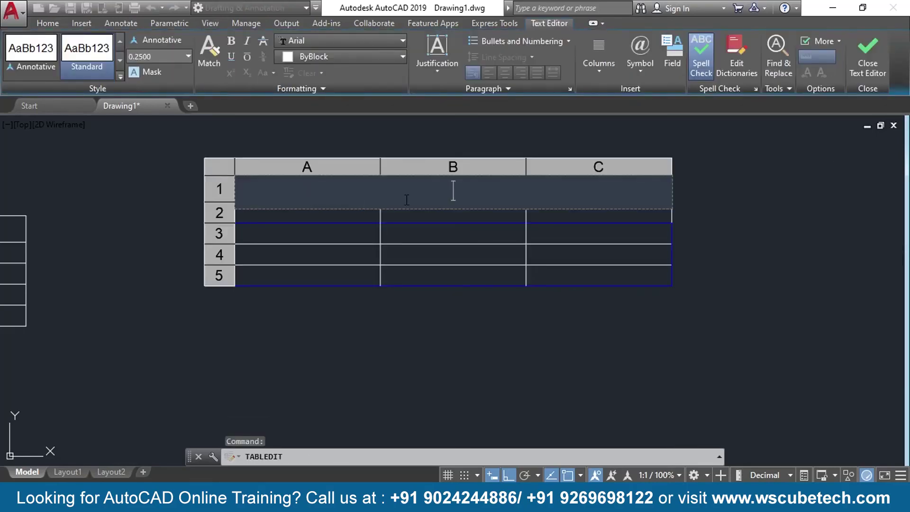
text(aut)
text(oca)
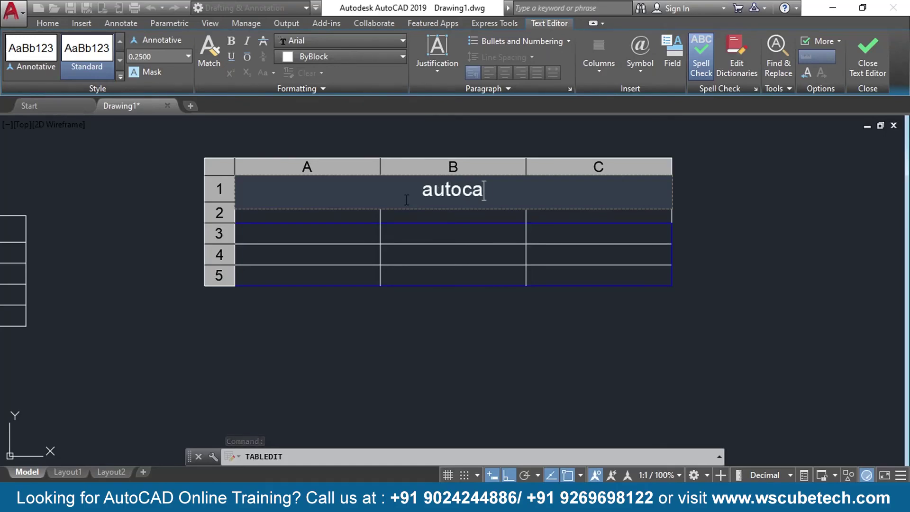
text(d)
click(328, 220)
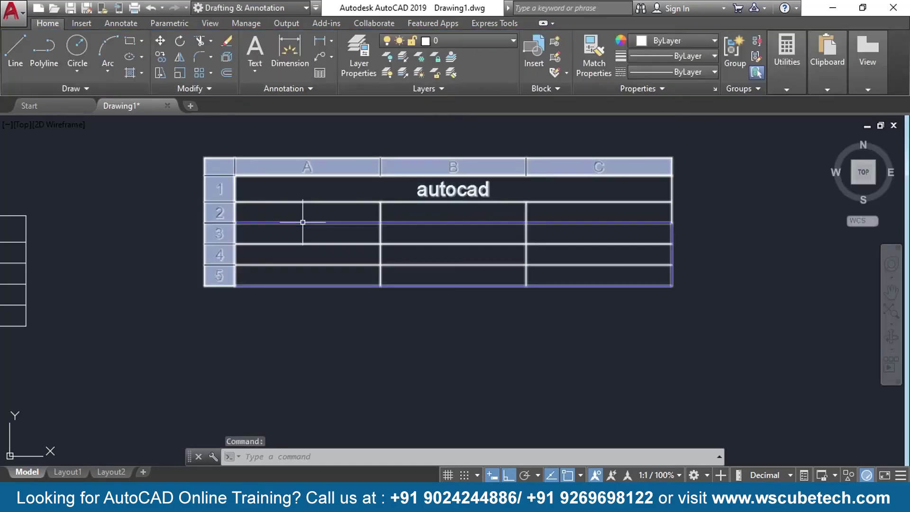
- Fill the header cells A2, B2 and C2 with s.no., a and o
double_click(306, 219)
text(s)
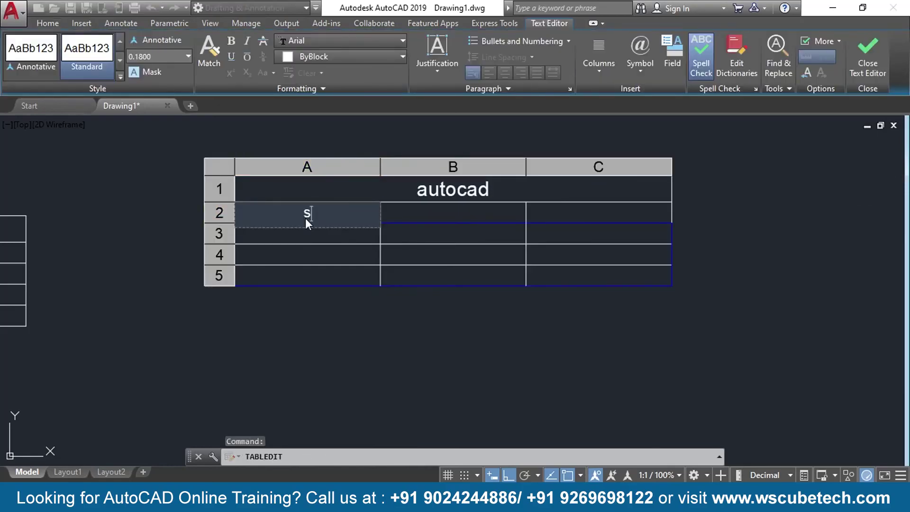
text(.no.)
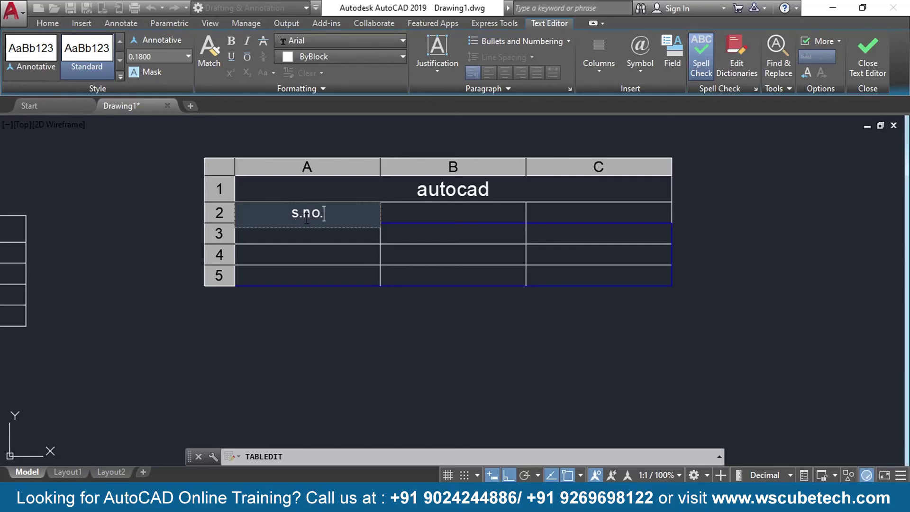
click(434, 212)
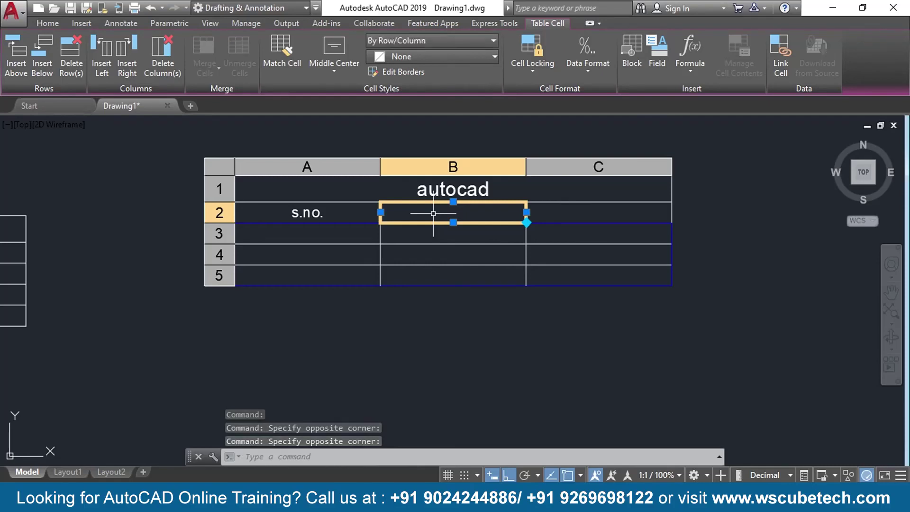
text(a)
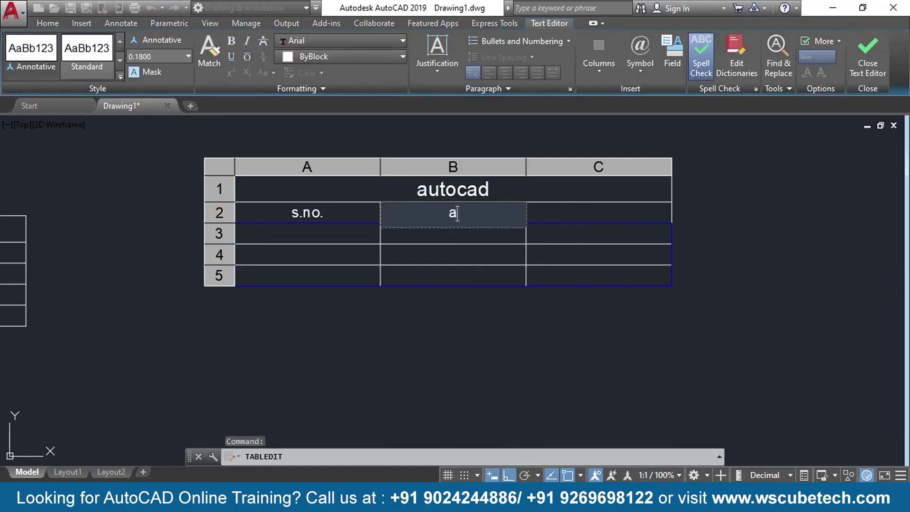
click(571, 212)
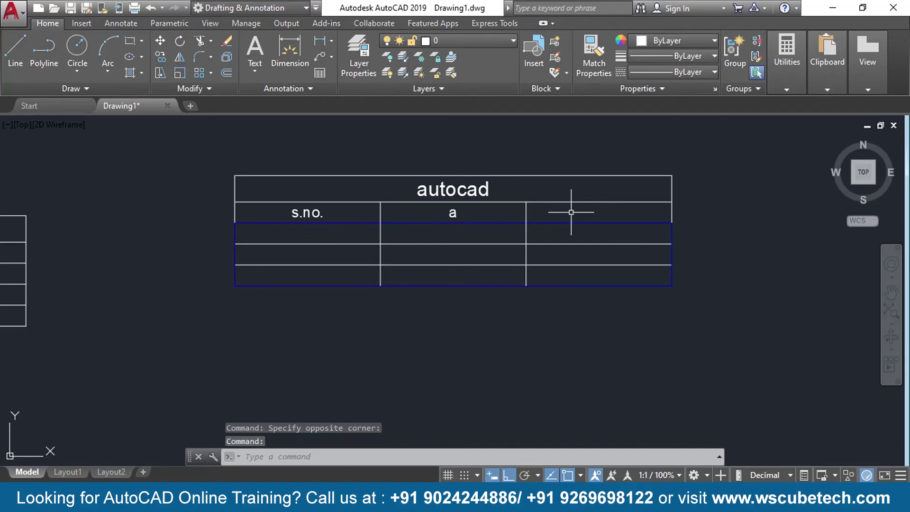
text(O)
key(Escape)
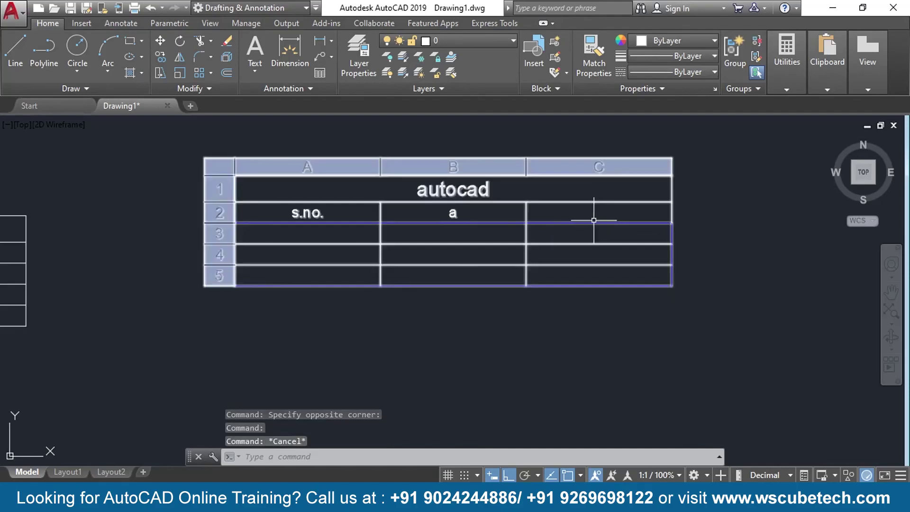
click(578, 215)
text(o)
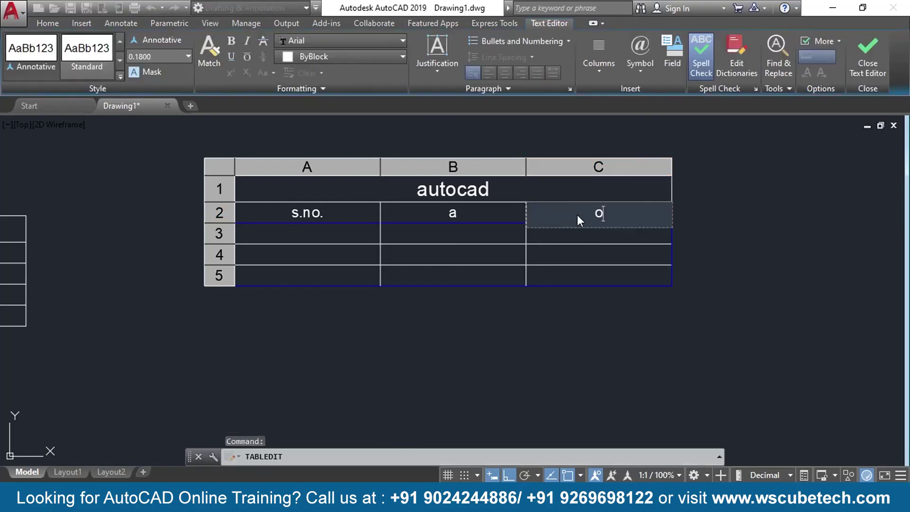
click(309, 233)
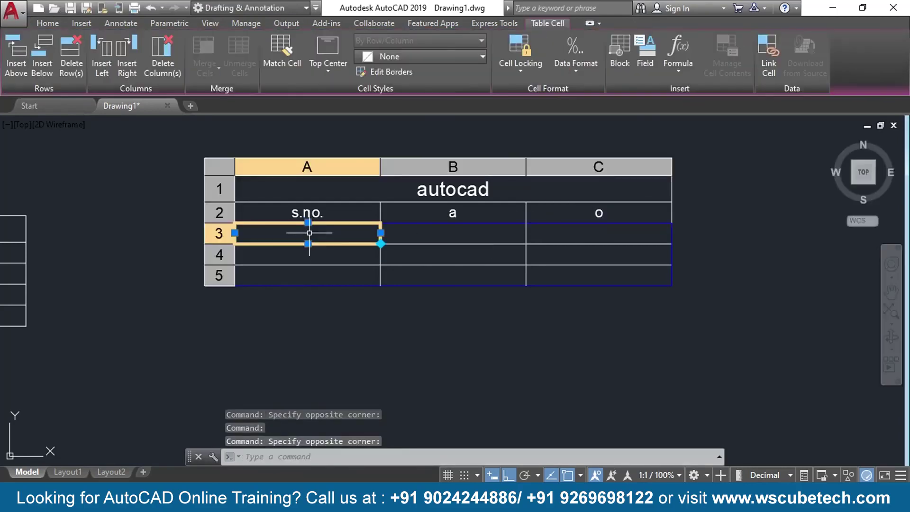
- Number cells A3 to A5 with red 1, 2 and 3
text(1)
key(Return)
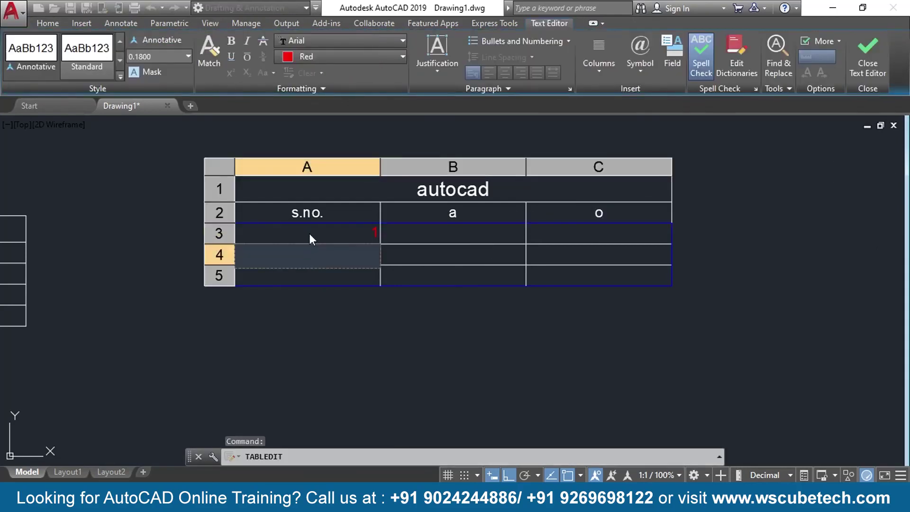
text(2)
key(Return)
text(3)
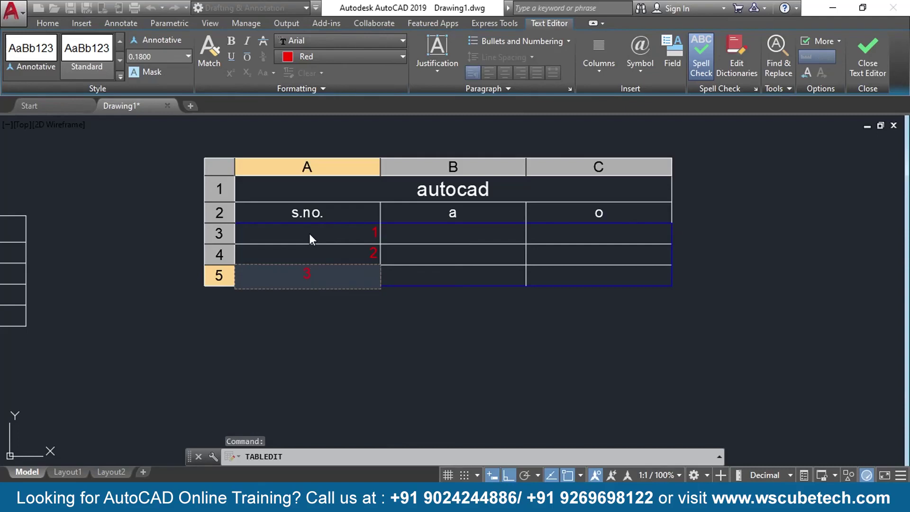
key(Escape)
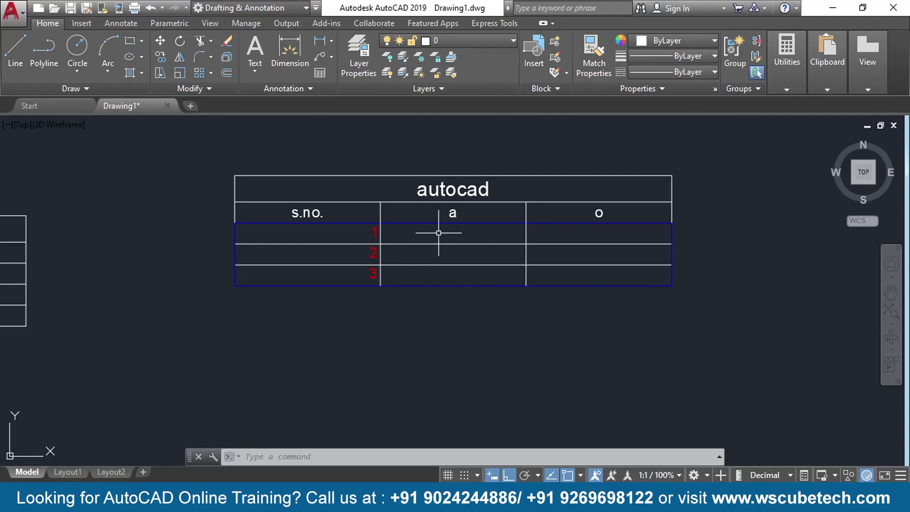
- Pan to free space and start a table using Specify window insertion
mouse_move(730, 170)
middle_down()
mouse_move(411, 179)
mouse_move(321, 193)
middle_up()
click(320, 72)
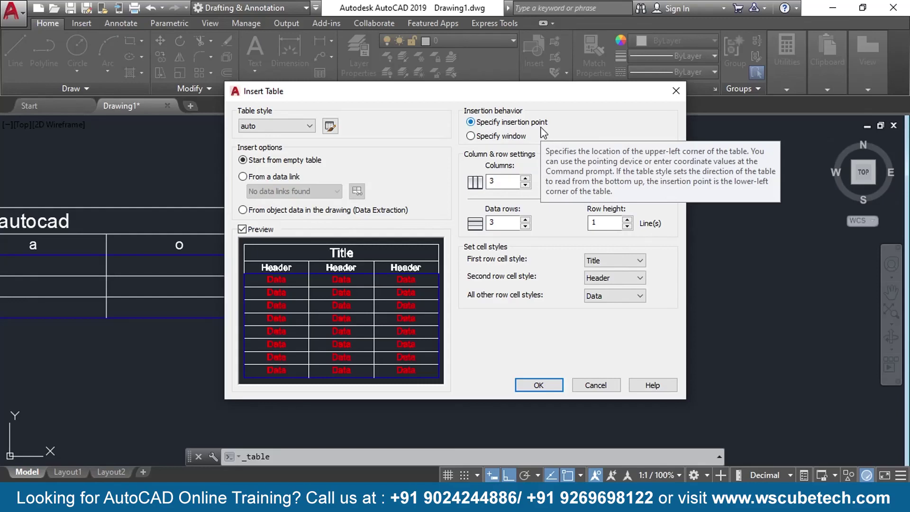
click(484, 137)
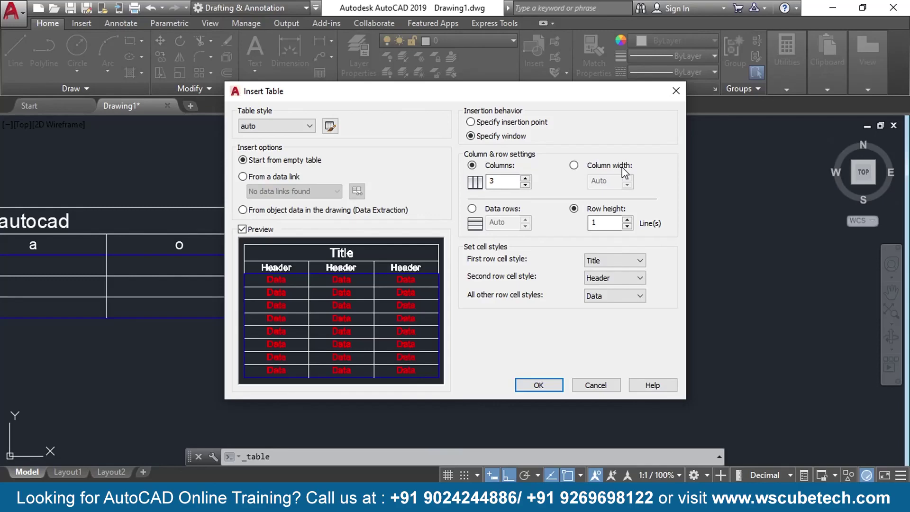
click(539, 385)
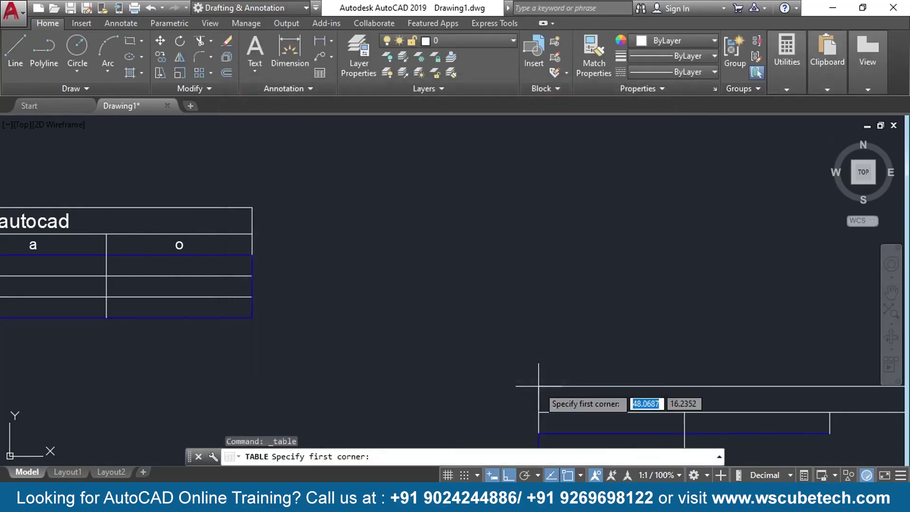
- Window a 3-column, 7-row auto table right of the autocad table, leaving its title empty
click(402, 178)
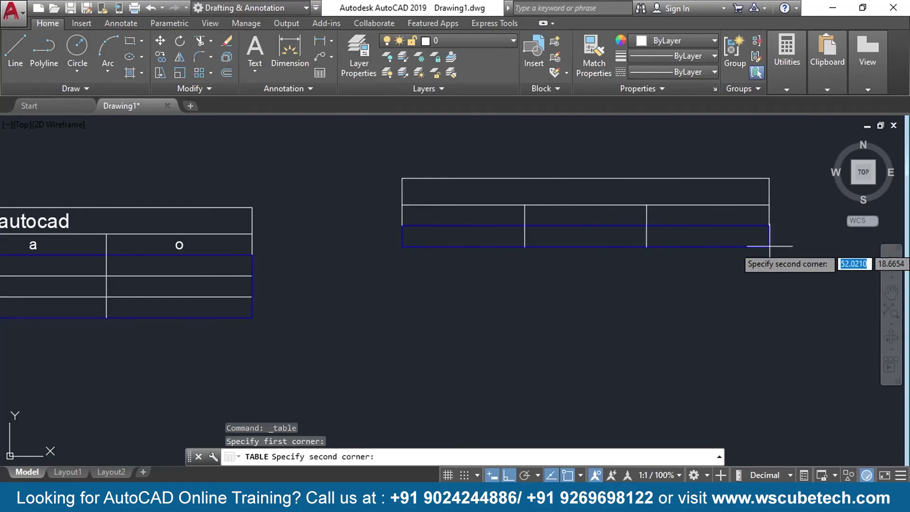
middle_drag(823, 332, 722, 322)
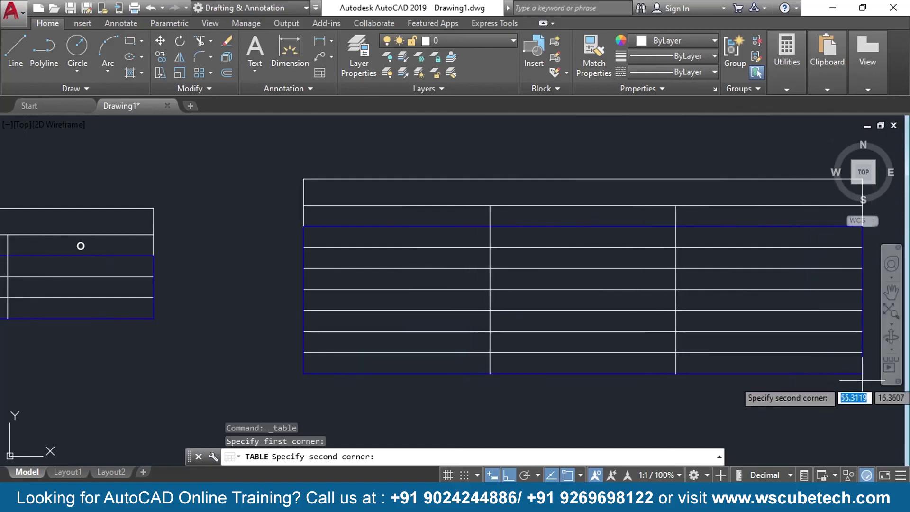
middle_drag(849, 380, 704, 365)
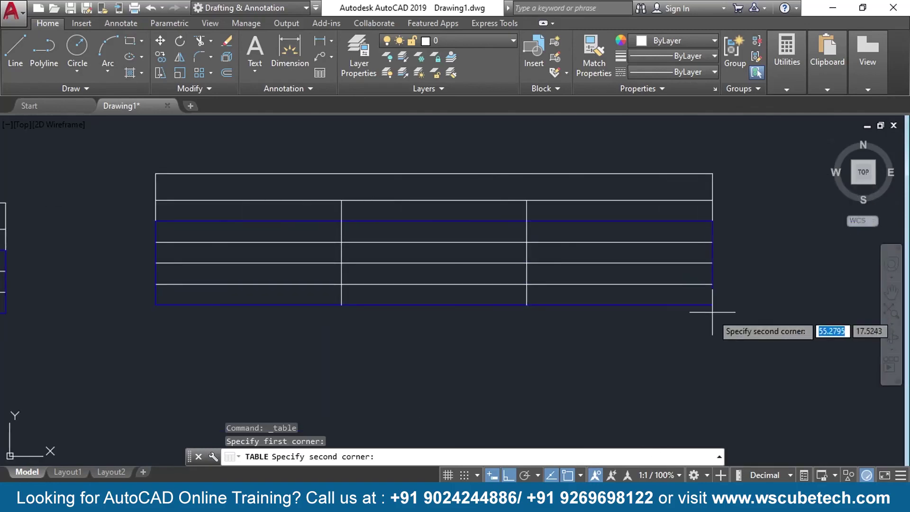
click(714, 330)
middle_drag(325, 378, 541, 386)
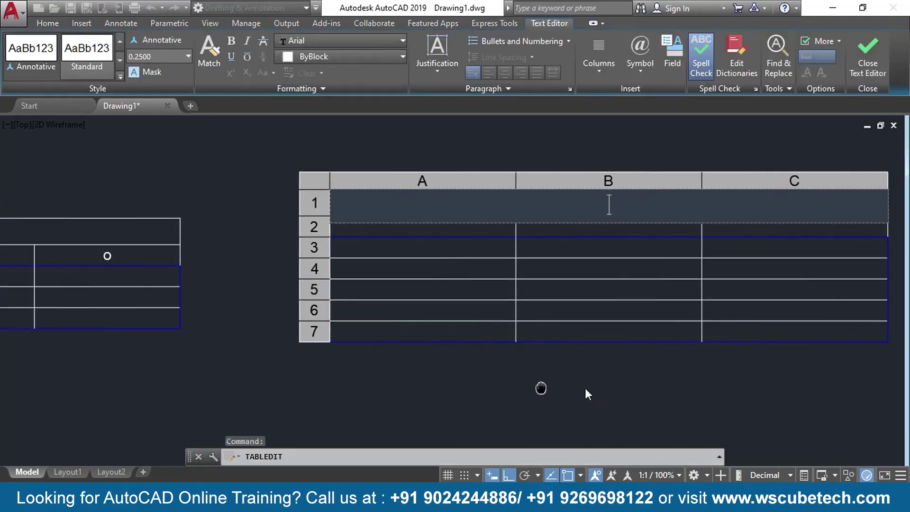
scroll(475, 374, down, 2)
middle_drag(528, 261, 686, 238)
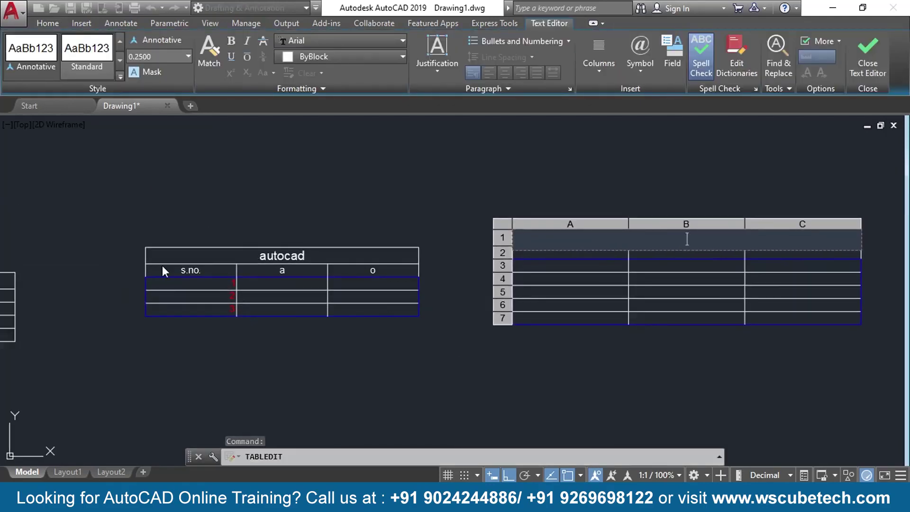
click(869, 59)
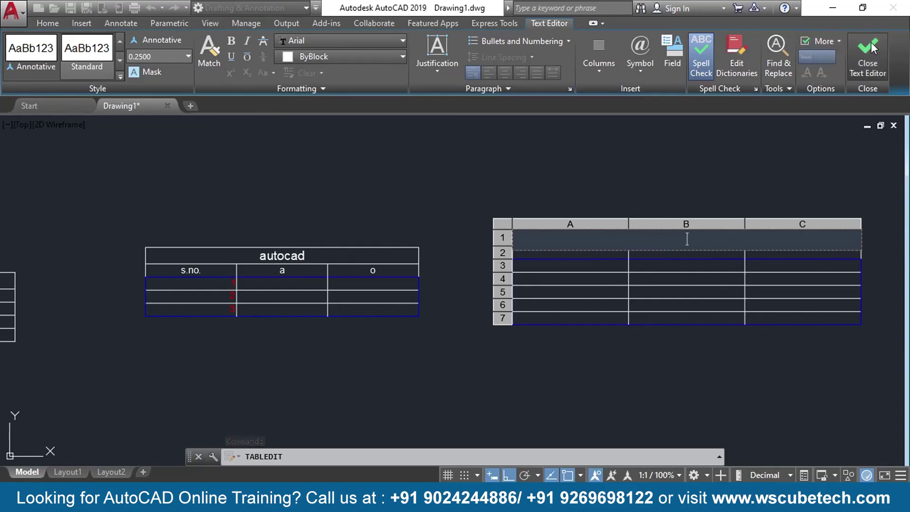
click(321, 72)
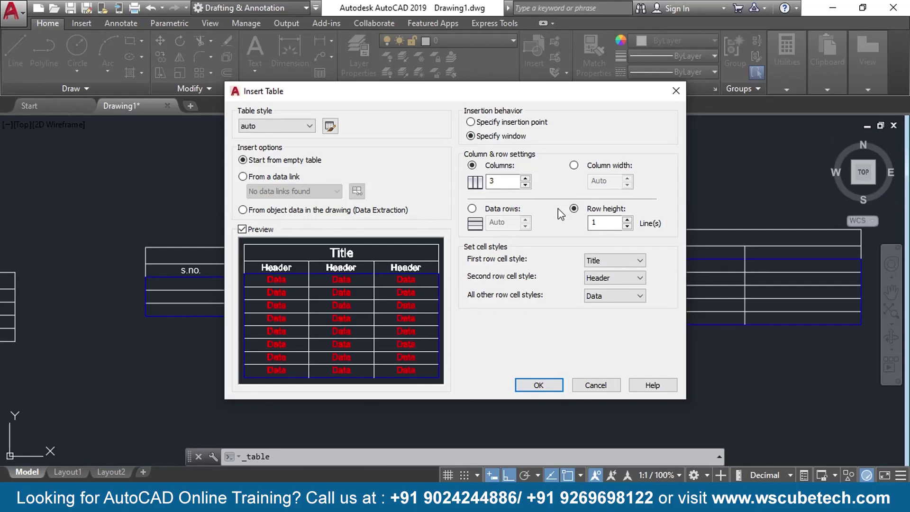
click(677, 91)
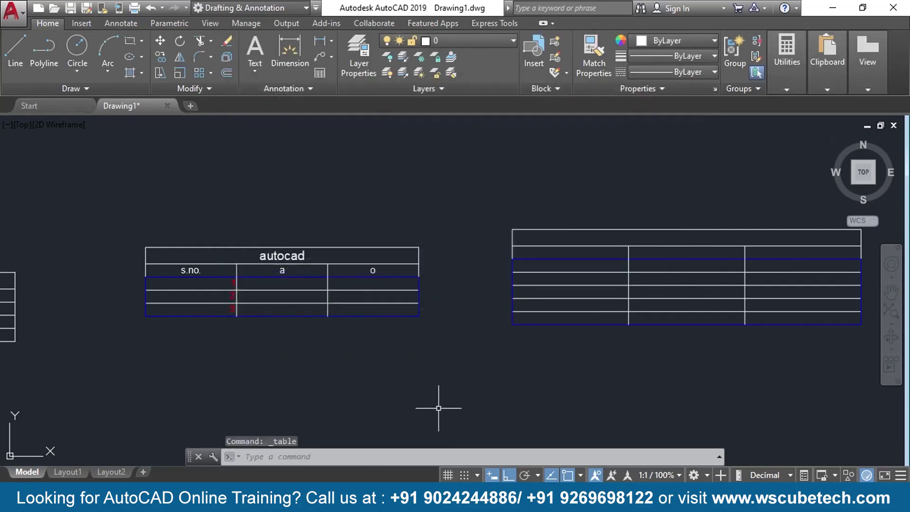
scroll(473, 303, down, 2)
scroll(466, 307, up, 2)
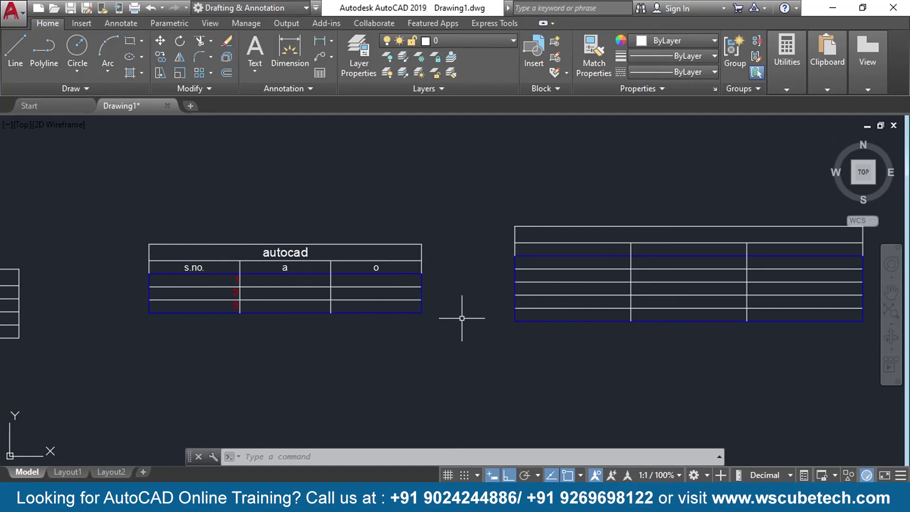
- Switch to the PowerPoint slide show and step back toward the Table overview slide
key(alt+Tab)
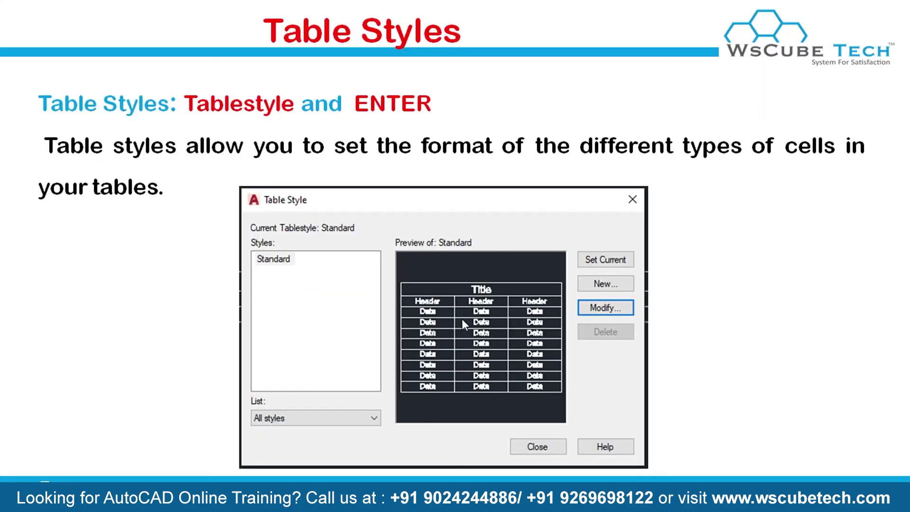
key(Left)
key(Left)
key(Left)
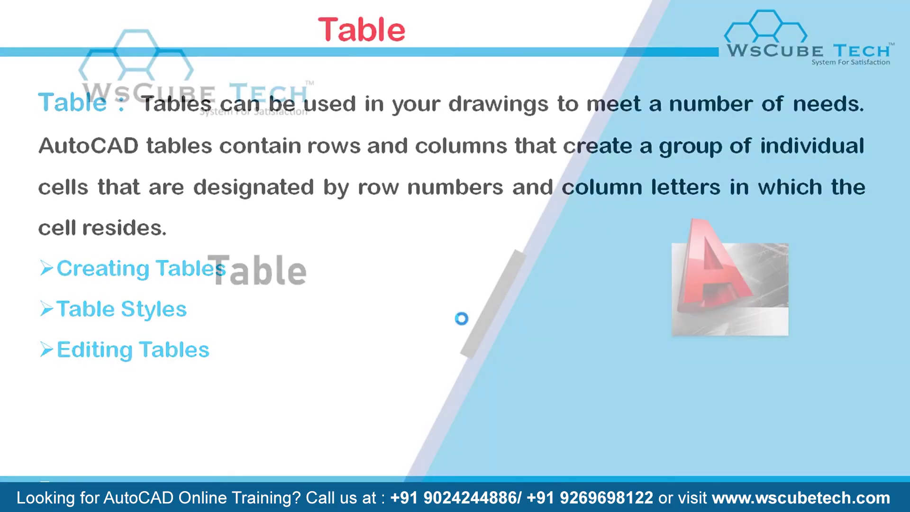